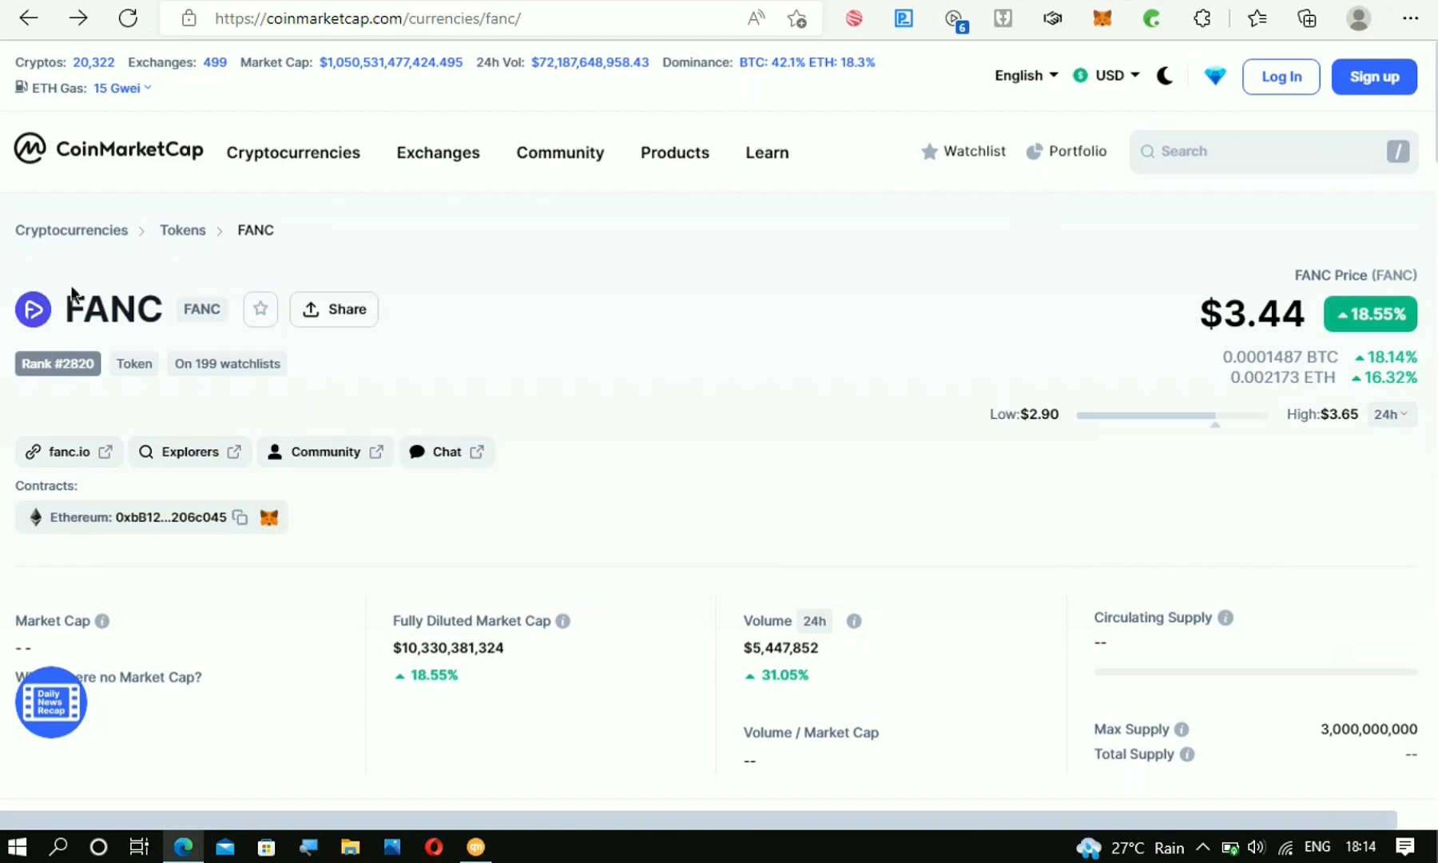
# Step: Highlight the FANC name, ticker and token name line on the CoinMarketCap token page
pyautogui.moveTo(60, 292); pyautogui.dragTo(241, 311)
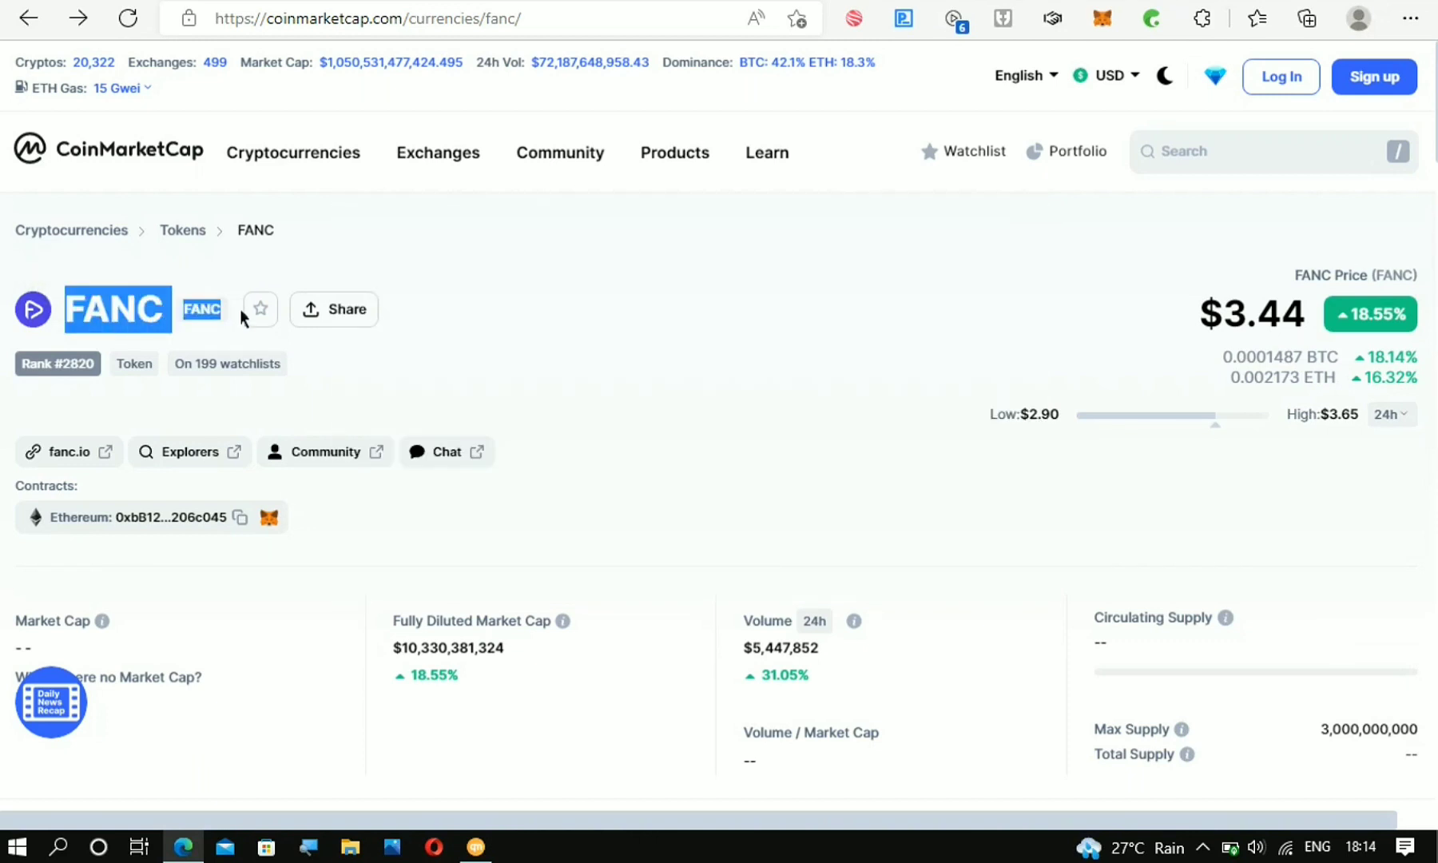
pyautogui.click(483, 319)
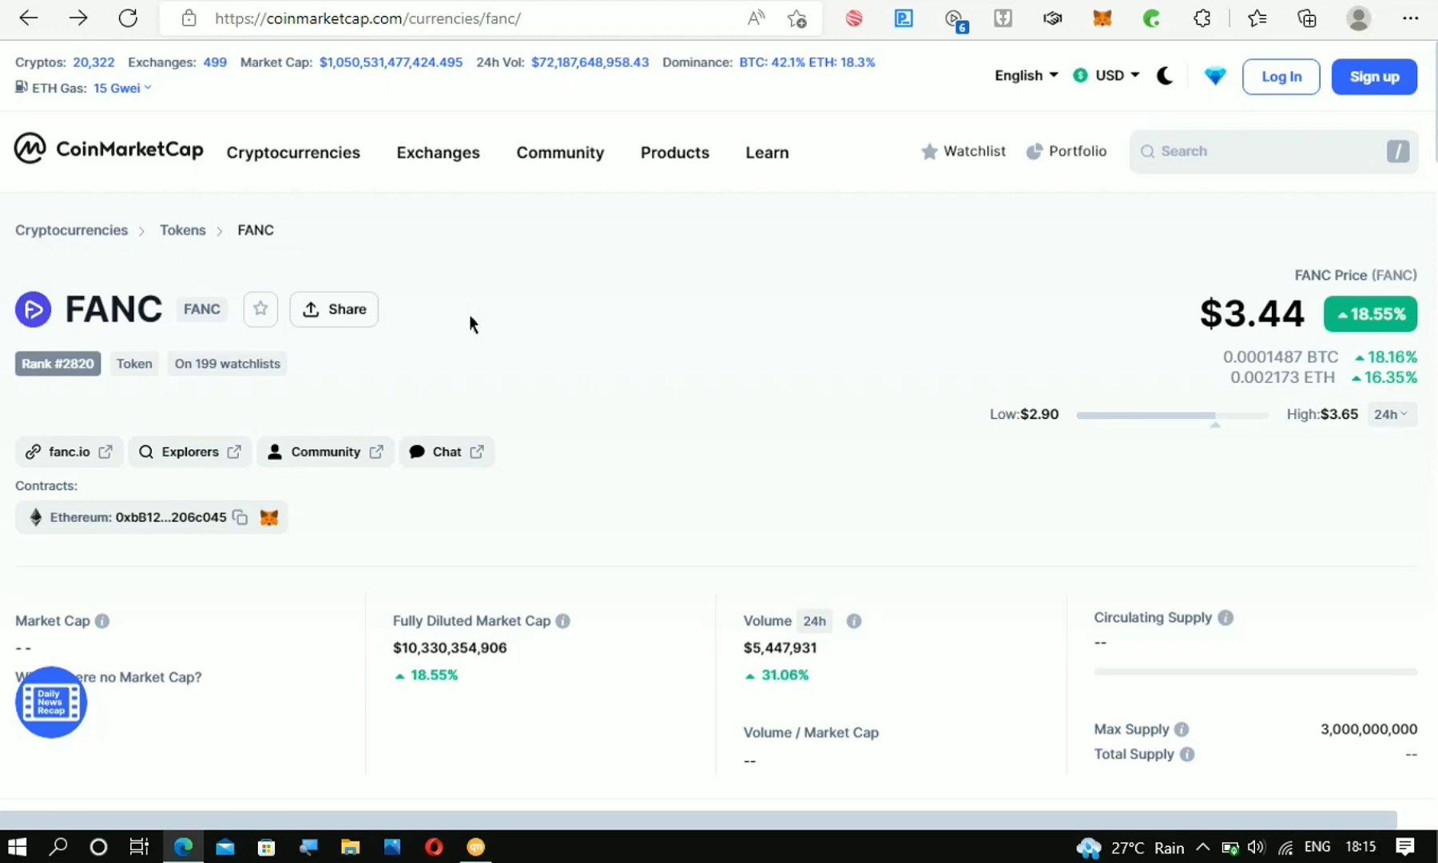
pyautogui.moveTo(12, 309); pyautogui.dragTo(653, 319)
pyautogui.click(653, 317)
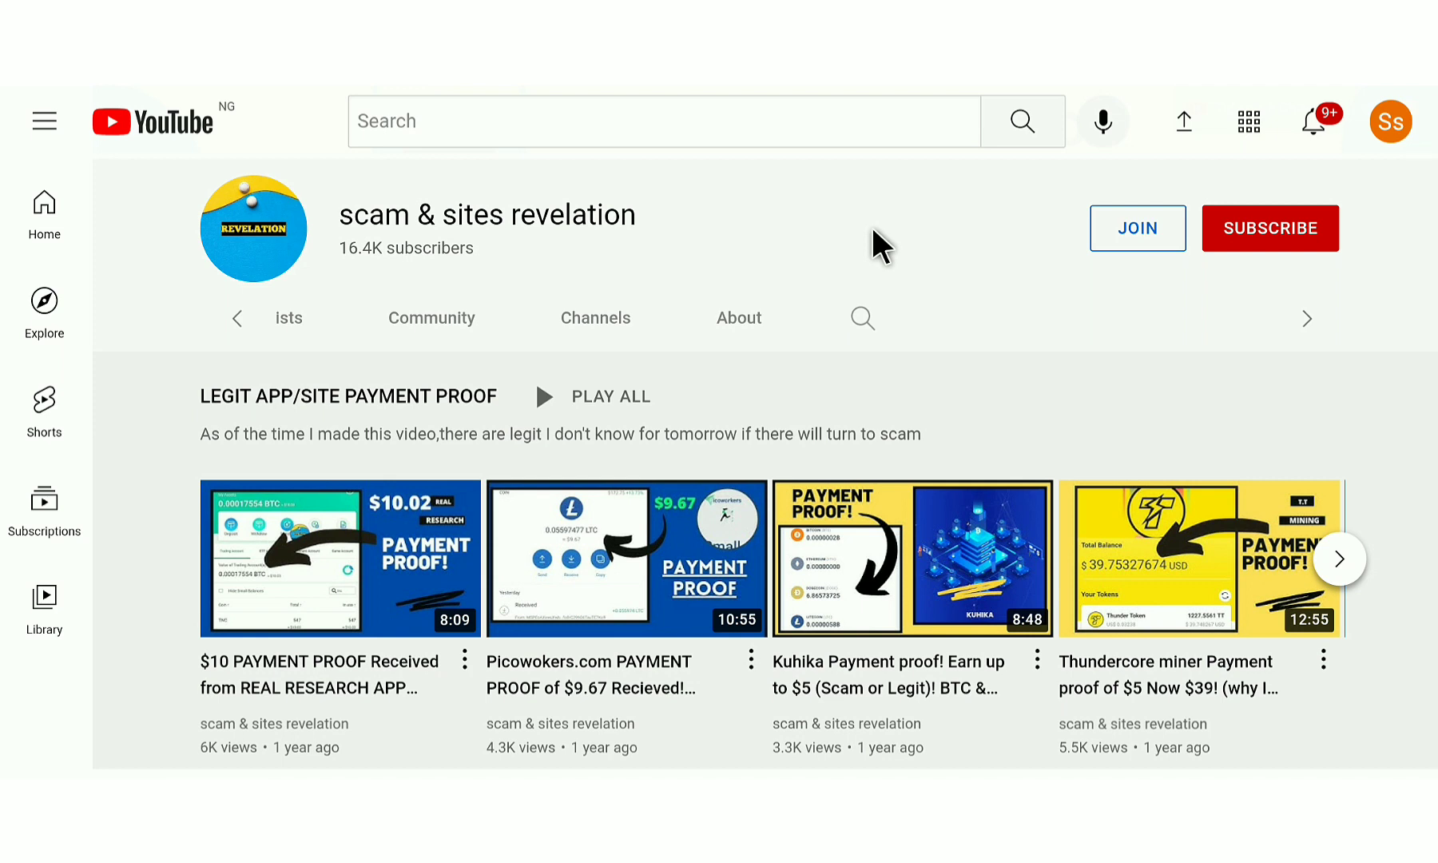
# Step: Subscribe to the scam & sites revelation channel with notifications set to All
pyautogui.click(1259, 239)
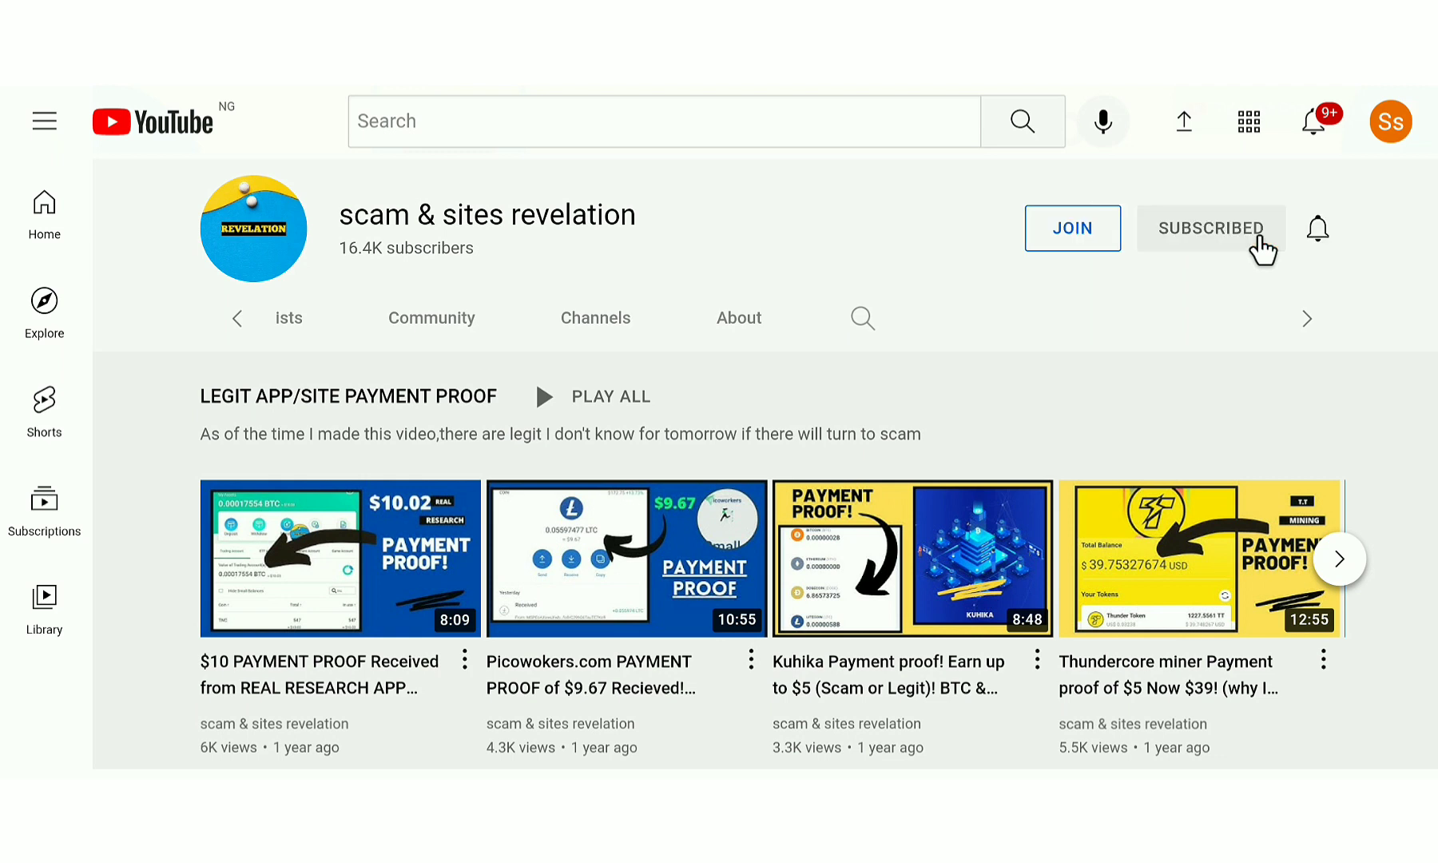
pyautogui.click(1314, 233)
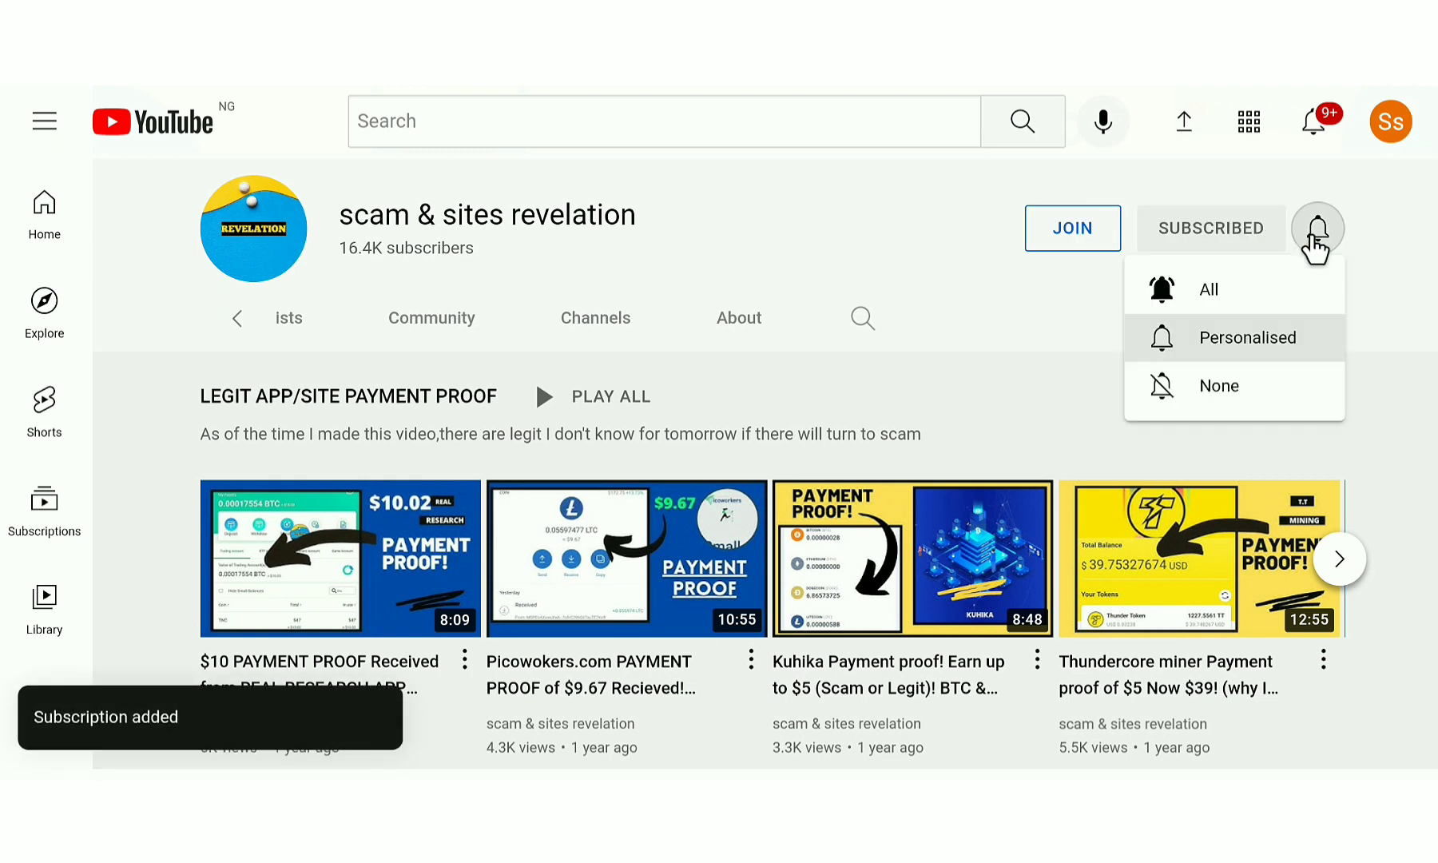
pyautogui.click(1222, 301)
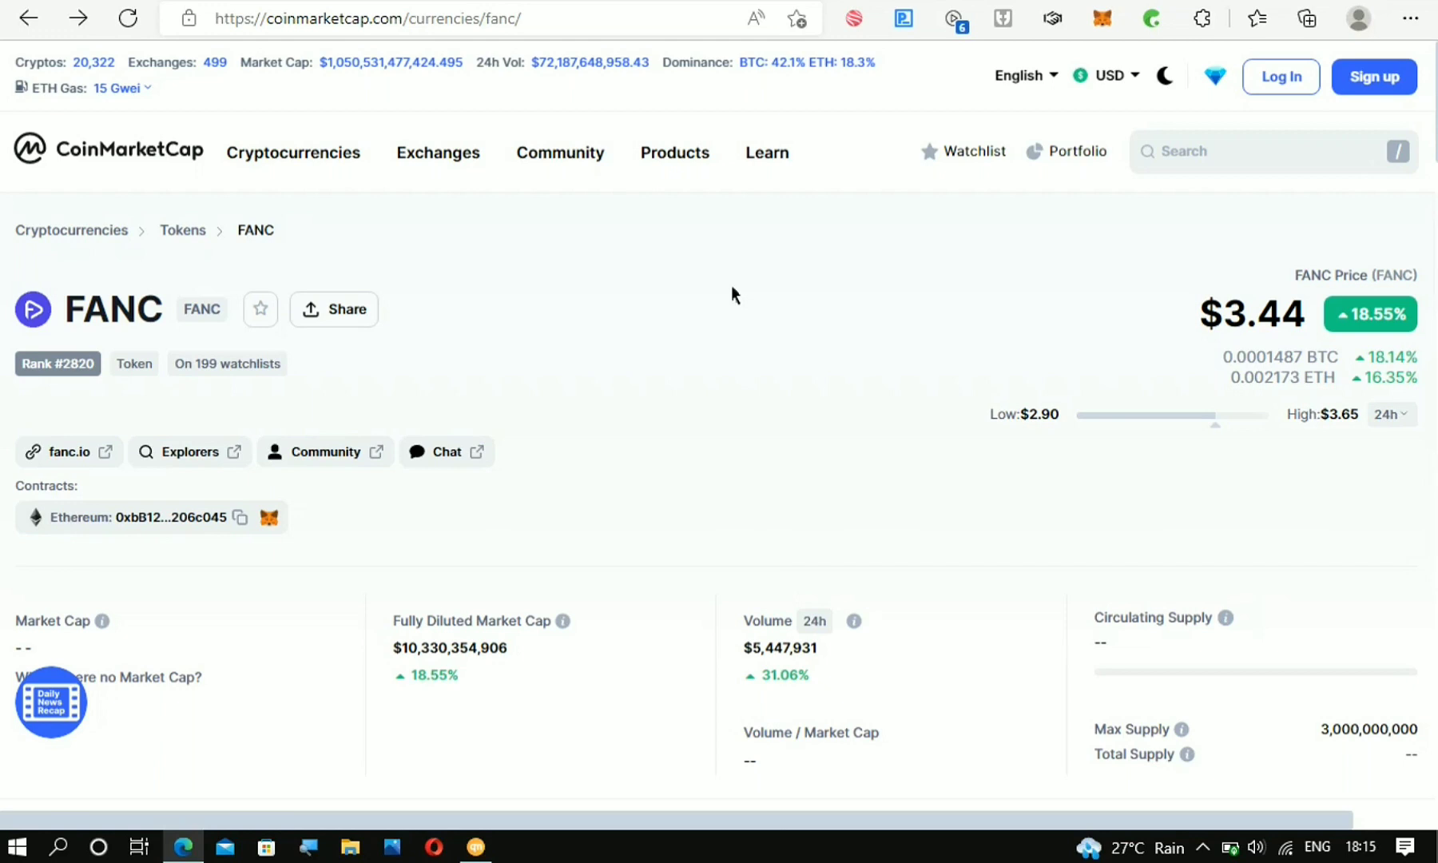
# Step: Open FANC's Markets list and follow the MEXC row's FANC/USDT pair link
pyautogui.scroll(-5, 731, 291)
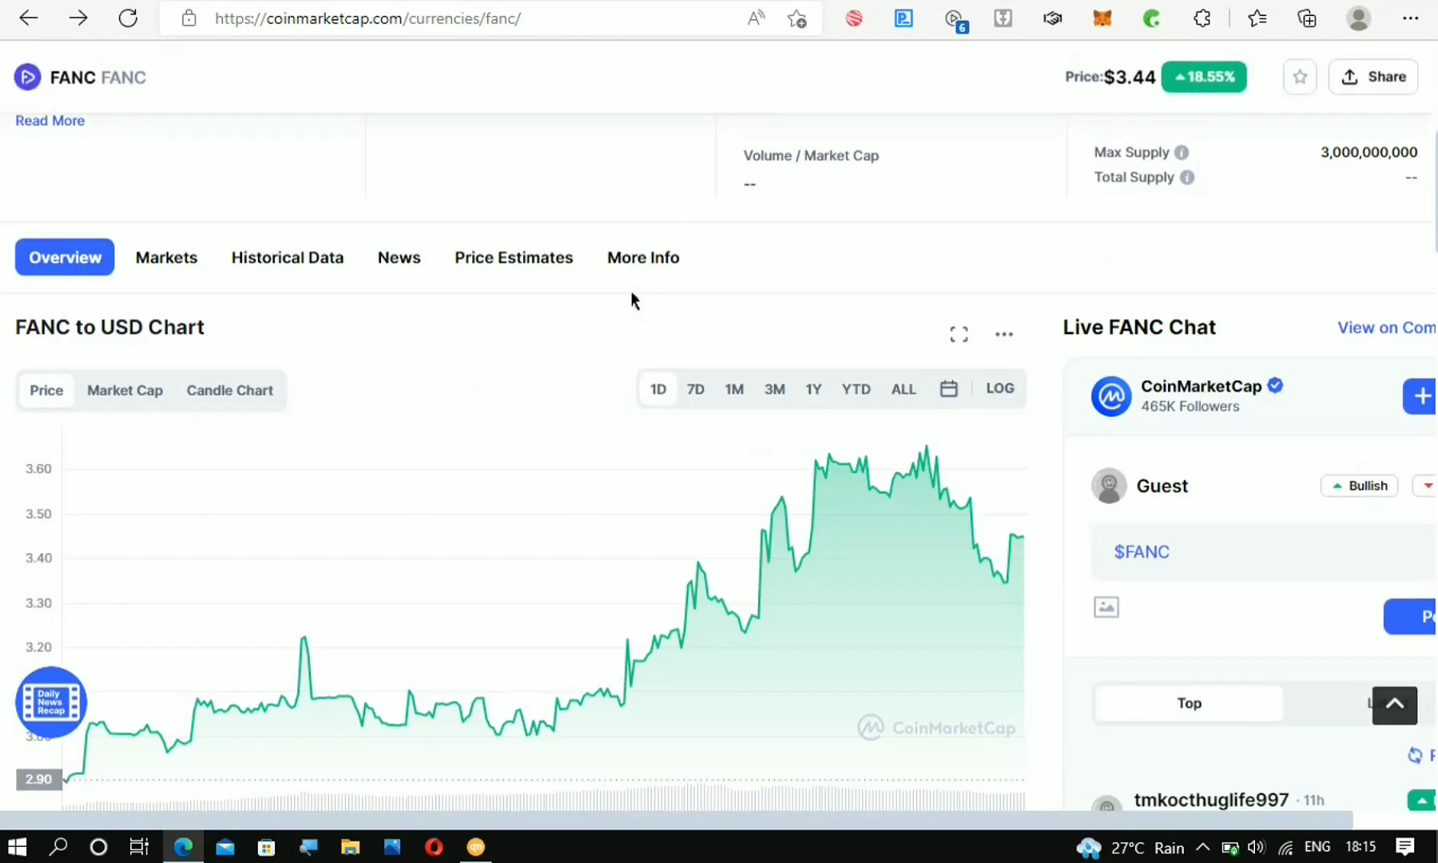
pyautogui.click(153, 254)
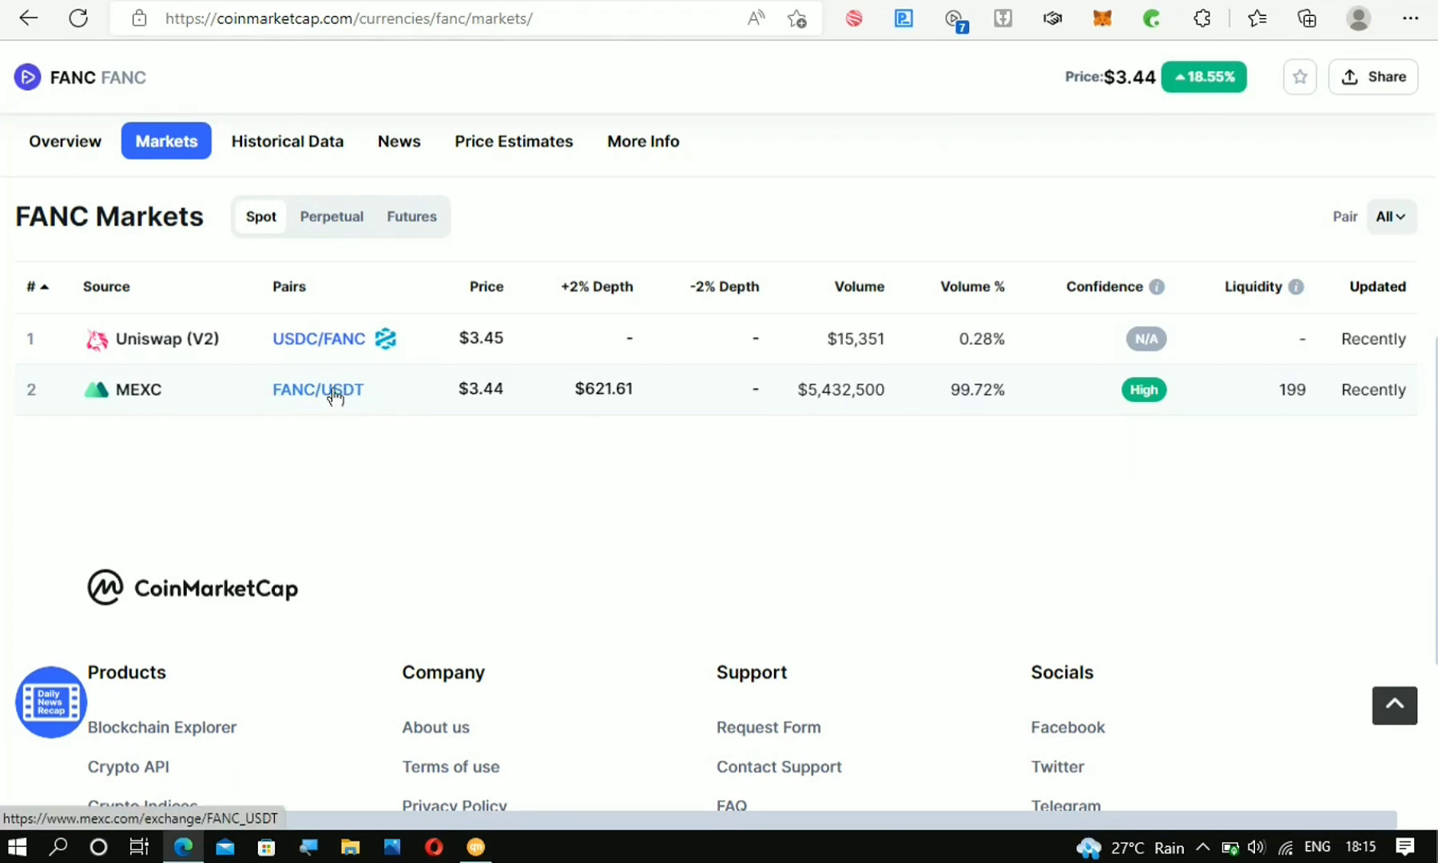
pyautogui.click(297, 400)
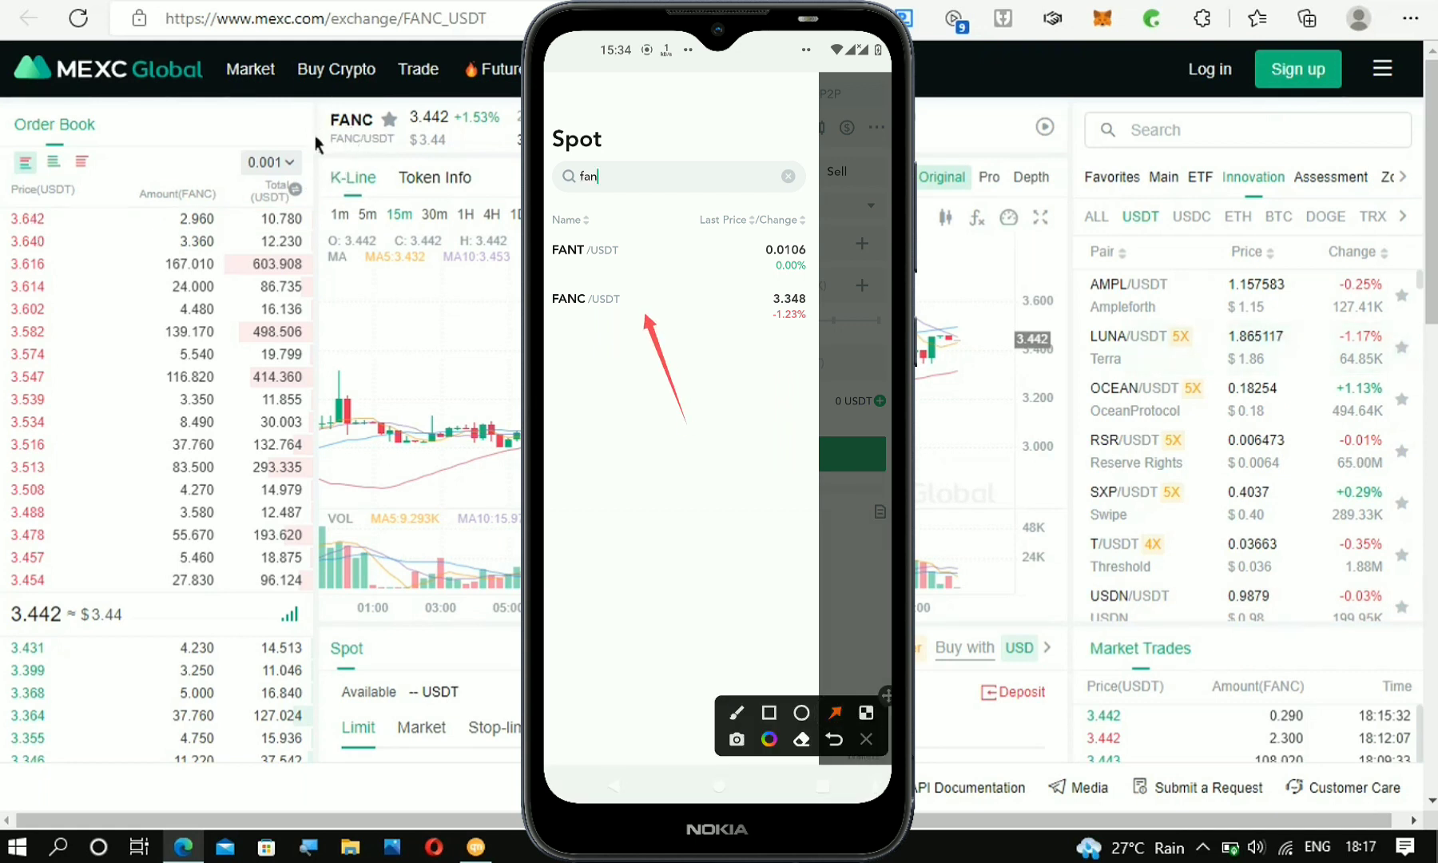
# Step: Highlight order book text on the MEXC FANC_USDT page, then scroll down and back up
pyautogui.moveTo(315, 134); pyautogui.dragTo(260, 140)
pyautogui.click(260, 141)
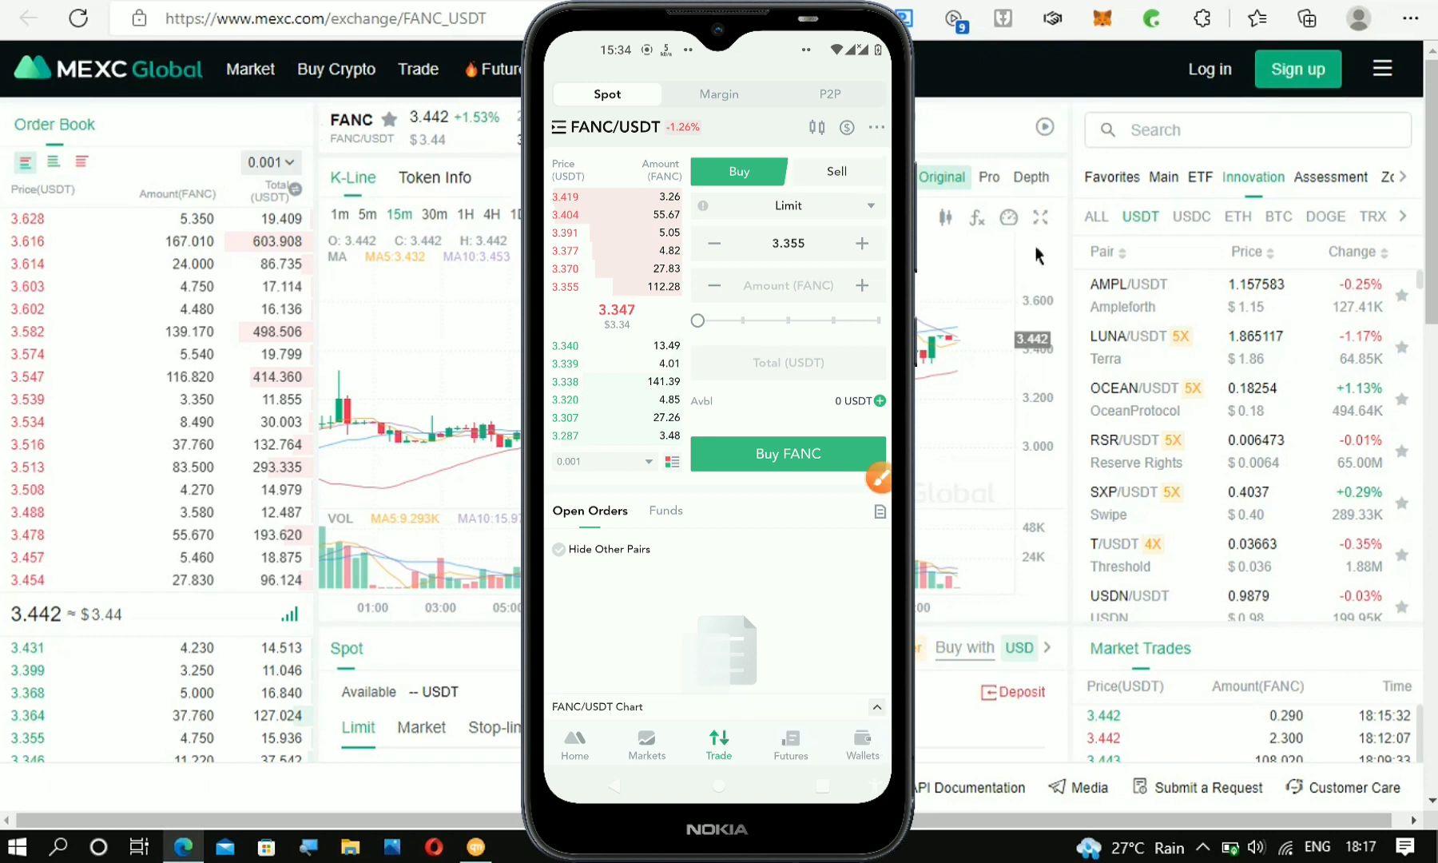
pyautogui.scroll(-4, 718, 399)
pyautogui.scroll(-2, 240, 400)
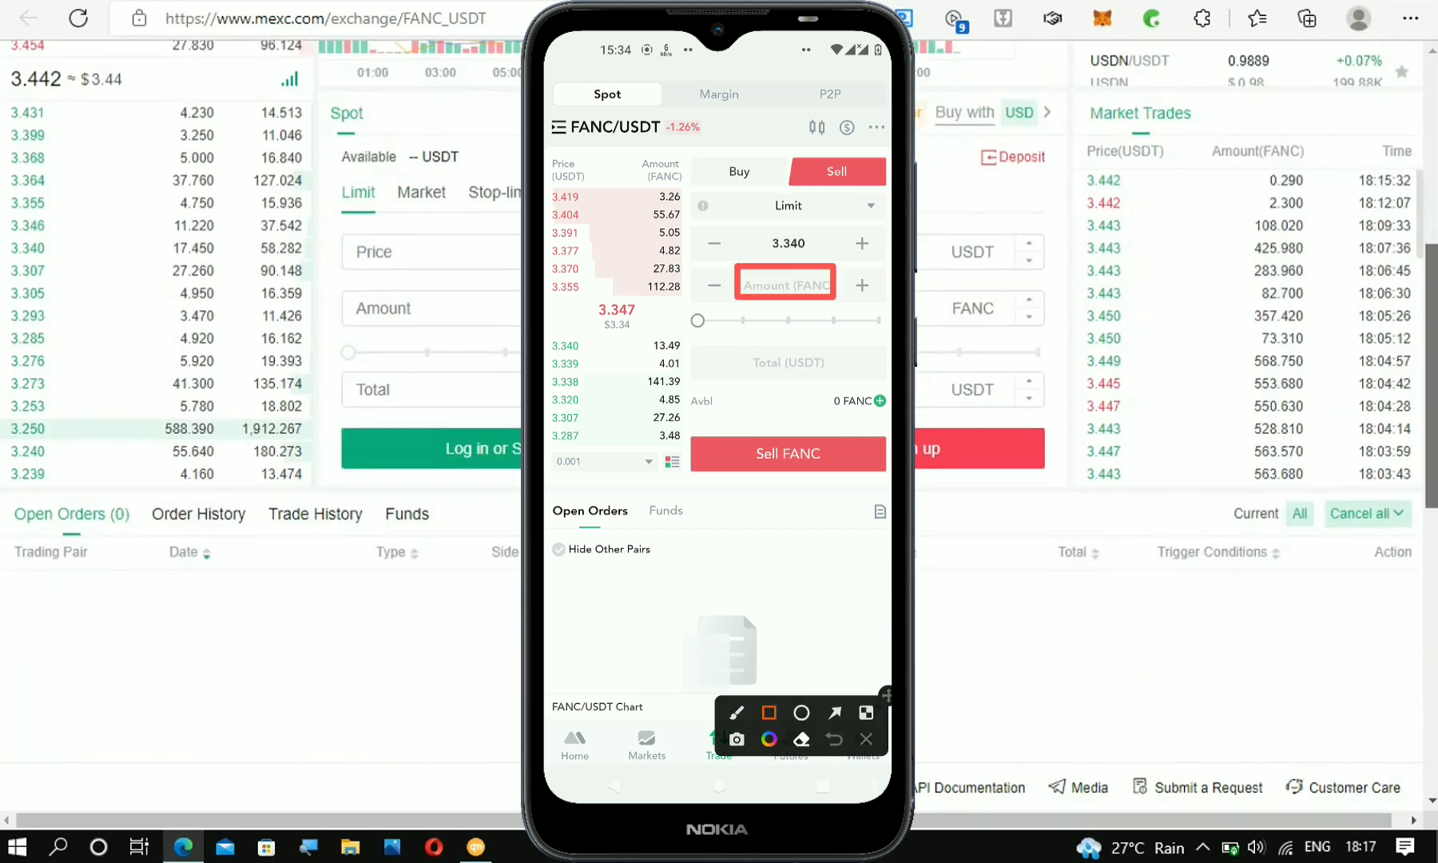
pyautogui.scroll(3, 240, 399)
pyautogui.scroll(-6, 240, 399)
pyautogui.scroll(7, 240, 400)
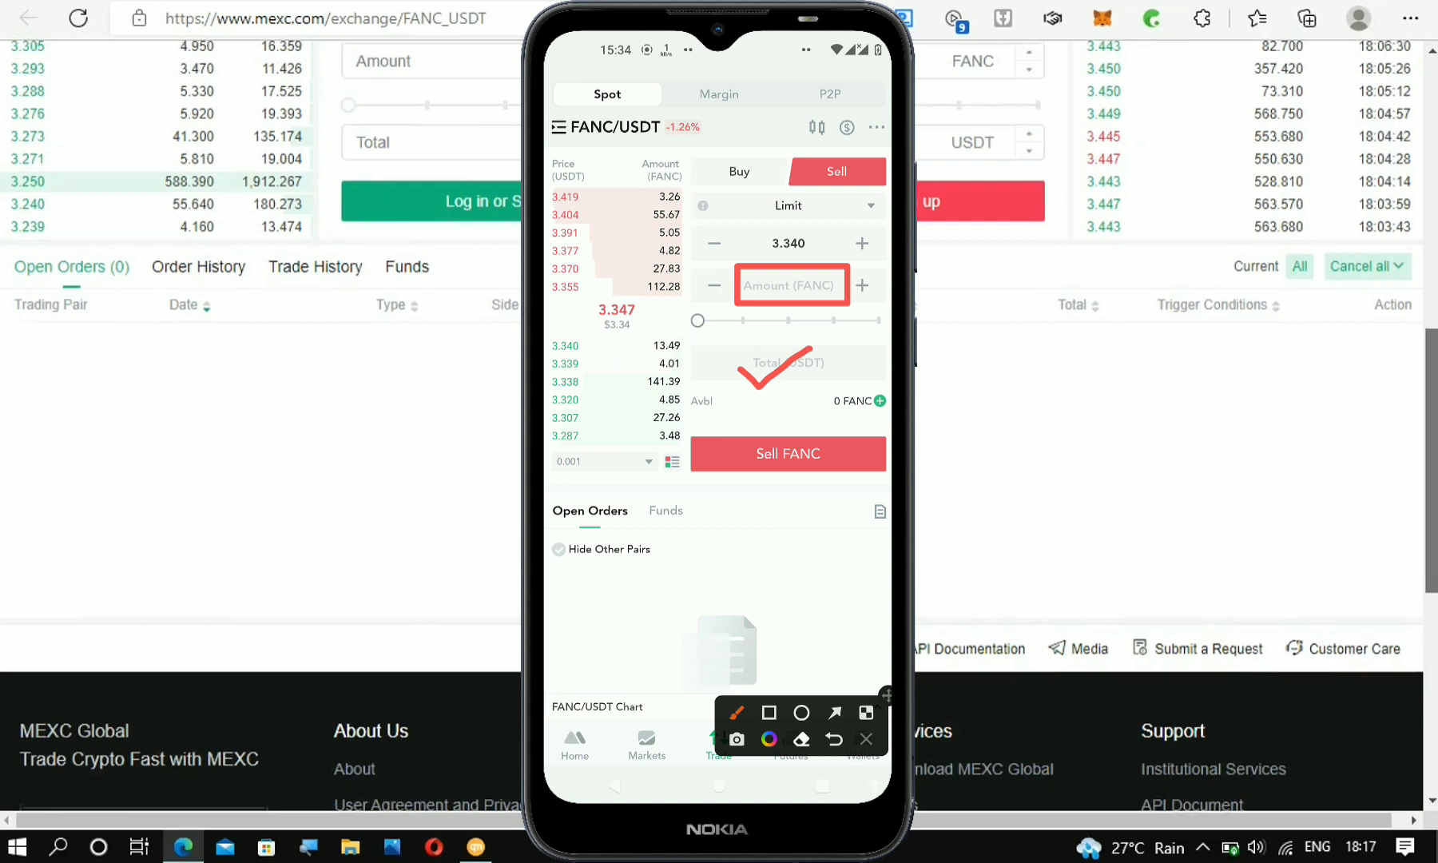
pyautogui.scroll(3, 239, 399)
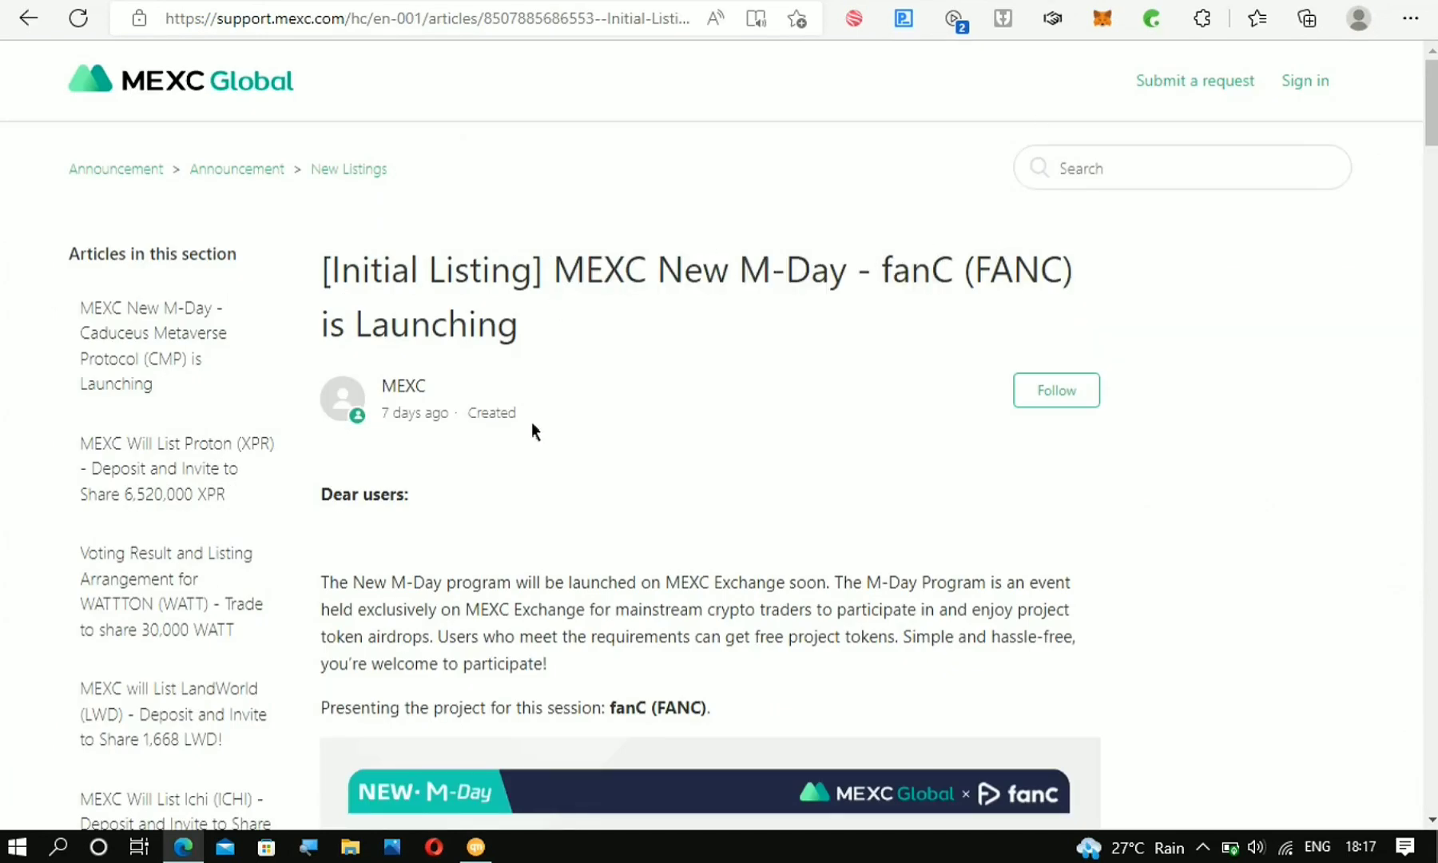
# Step: Read down the fanC announcement through its Ticket Information and Eligibility Criteria sections
pyautogui.scroll(-7, 753, 423)
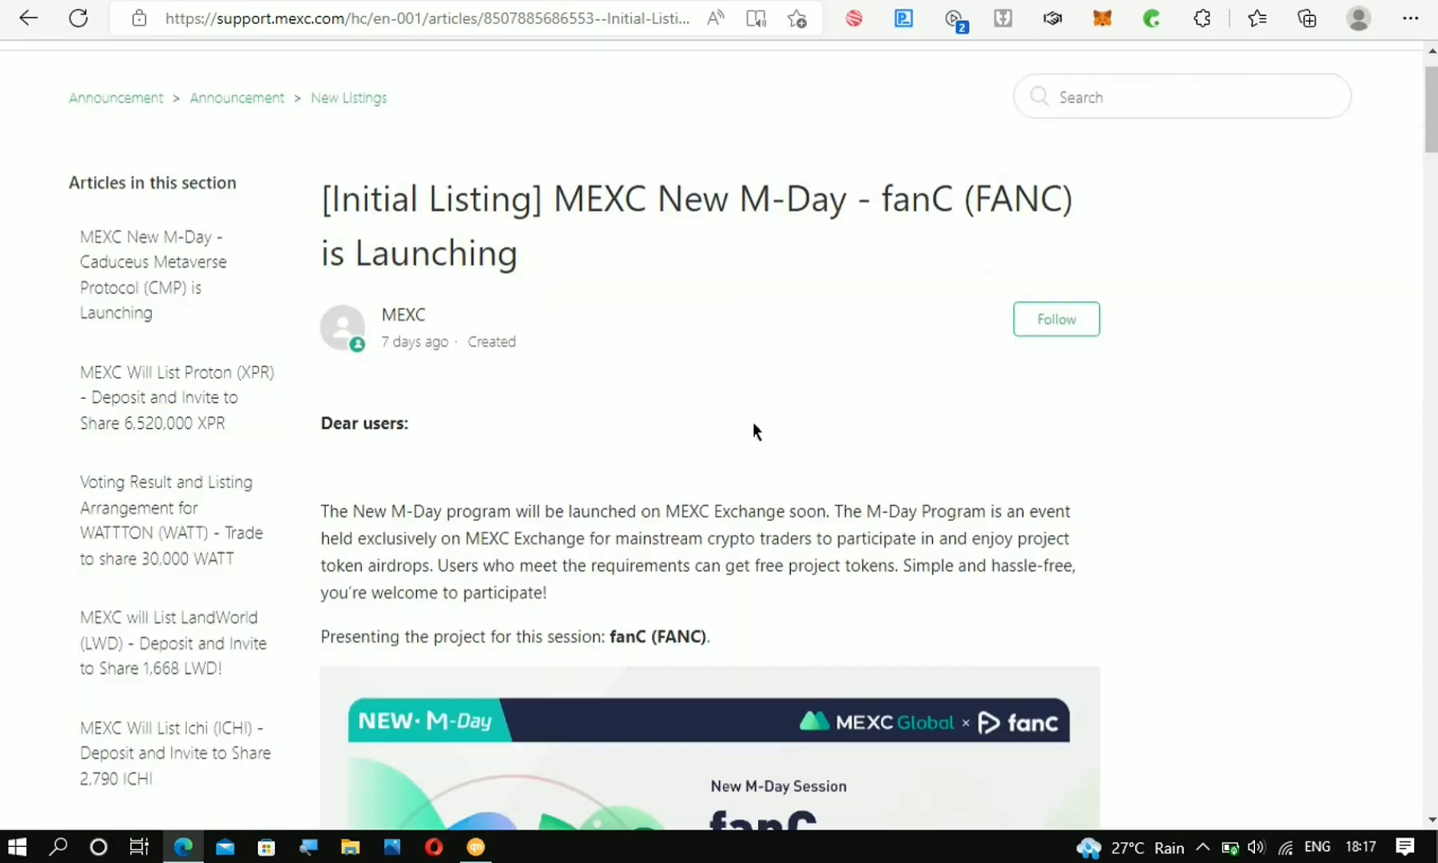
pyautogui.scroll(-7, 753, 425)
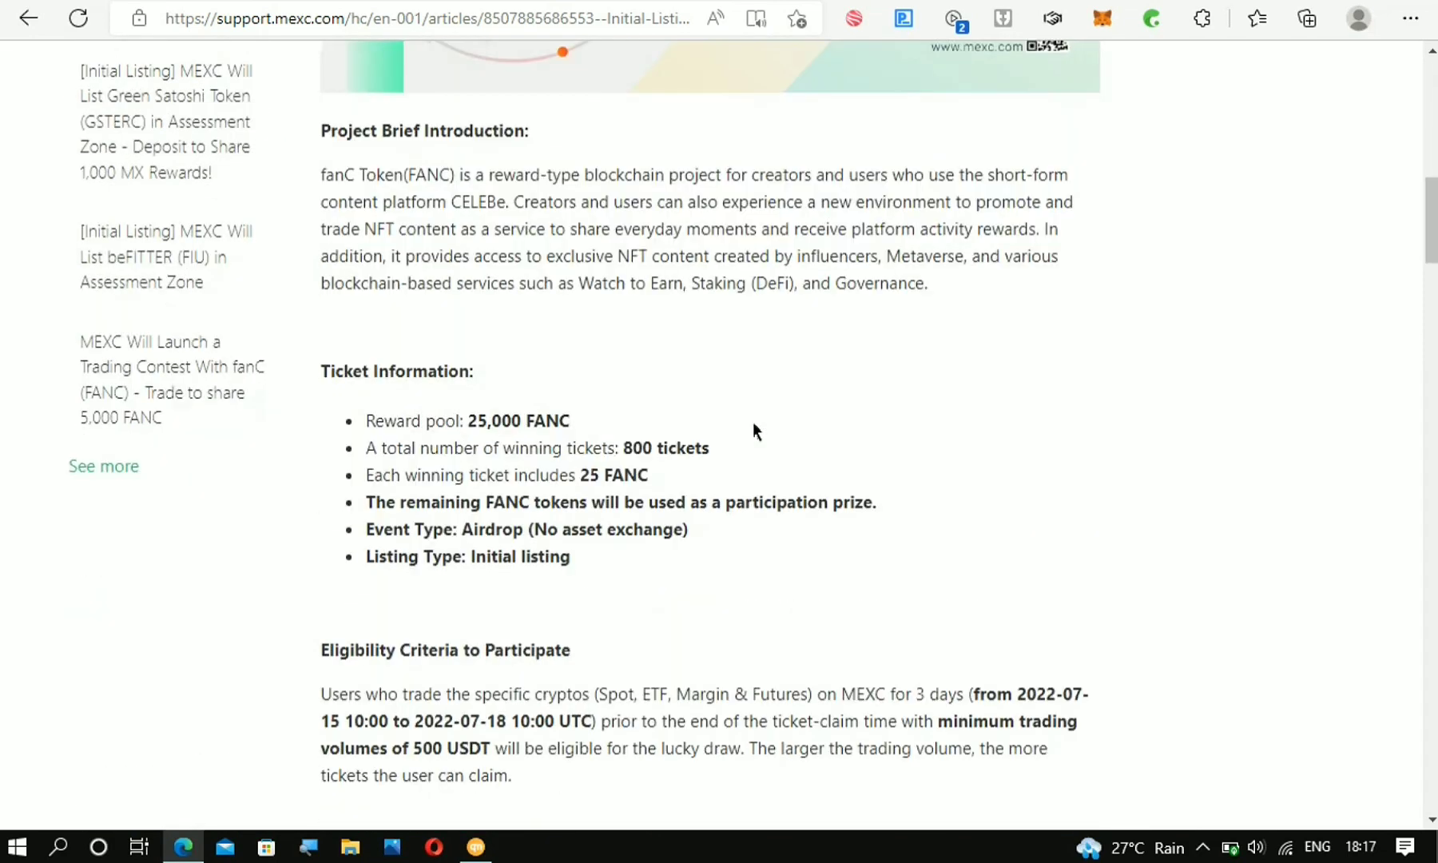
pyautogui.scroll(-12, 753, 423)
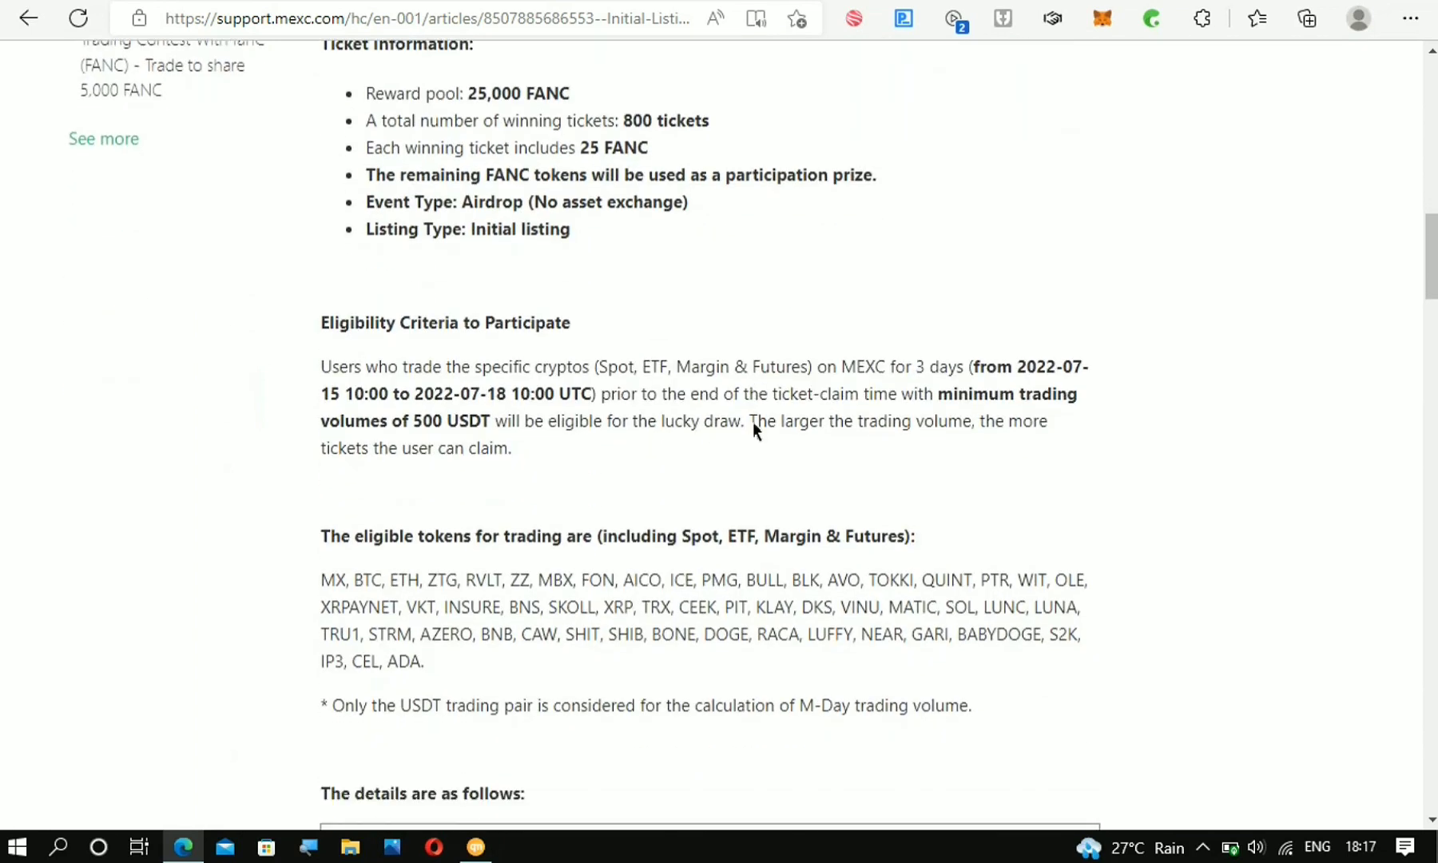
pyautogui.scroll(-8, 753, 421)
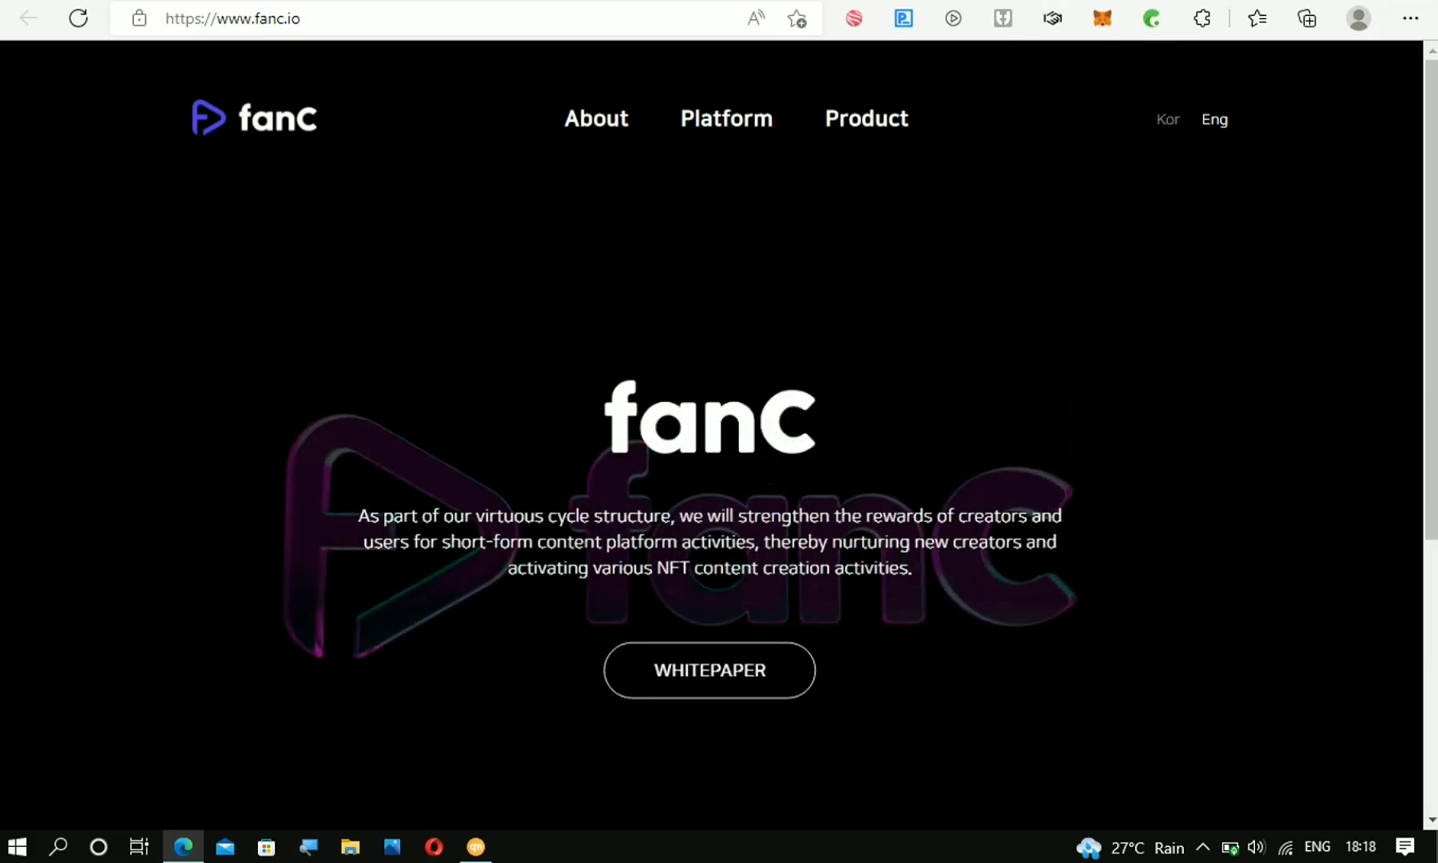
# Step: Scroll to the fanc.io footer and highlight the CELEBe and fancplace contact details
pyautogui.scroll(-1, 1152, 523)
pyautogui.scroll(-3, 1158, 559)
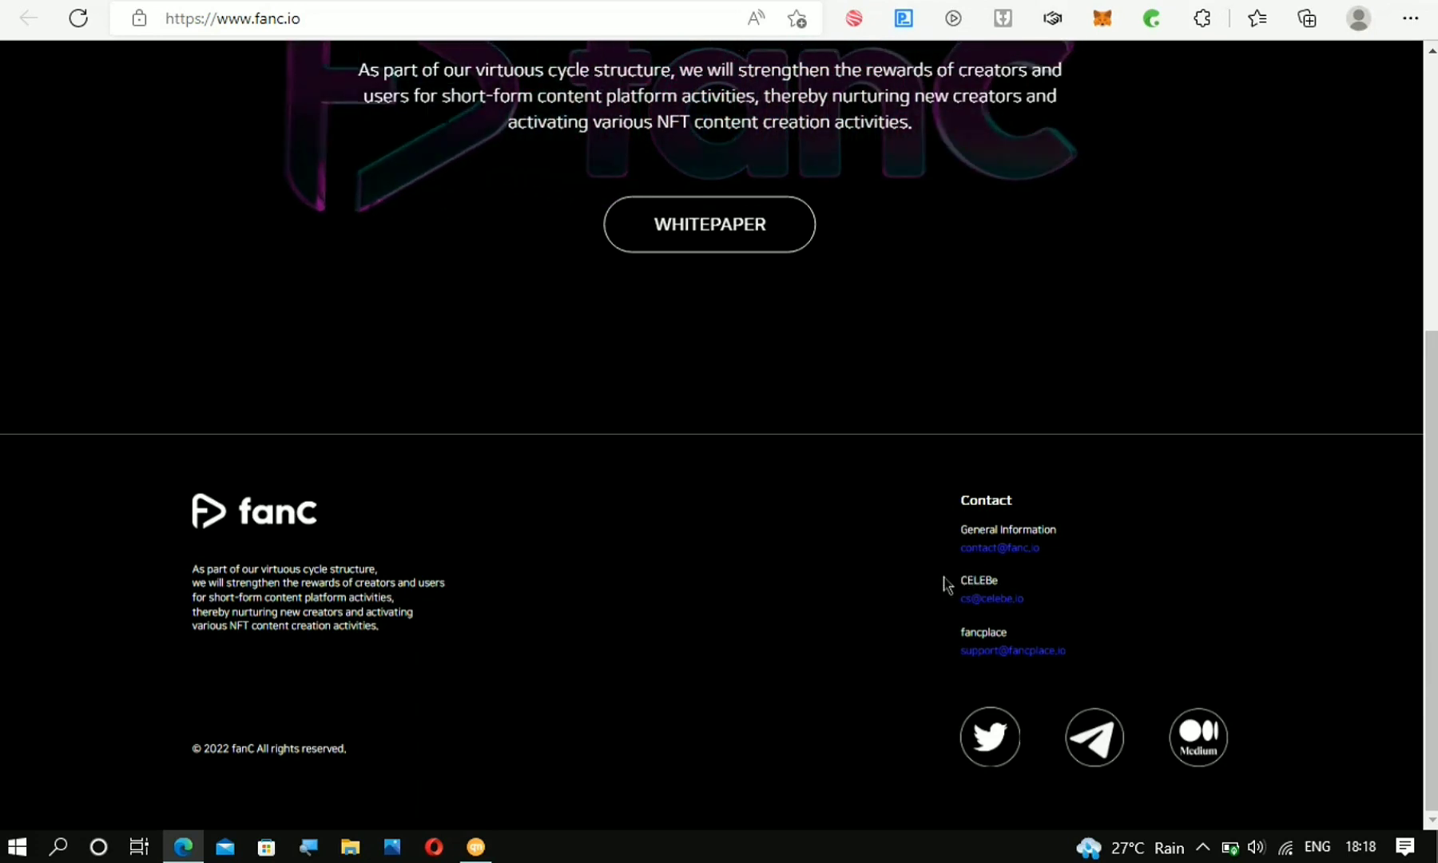
pyautogui.moveTo(948, 585); pyautogui.dragTo(1021, 597)
pyautogui.click(998, 597)
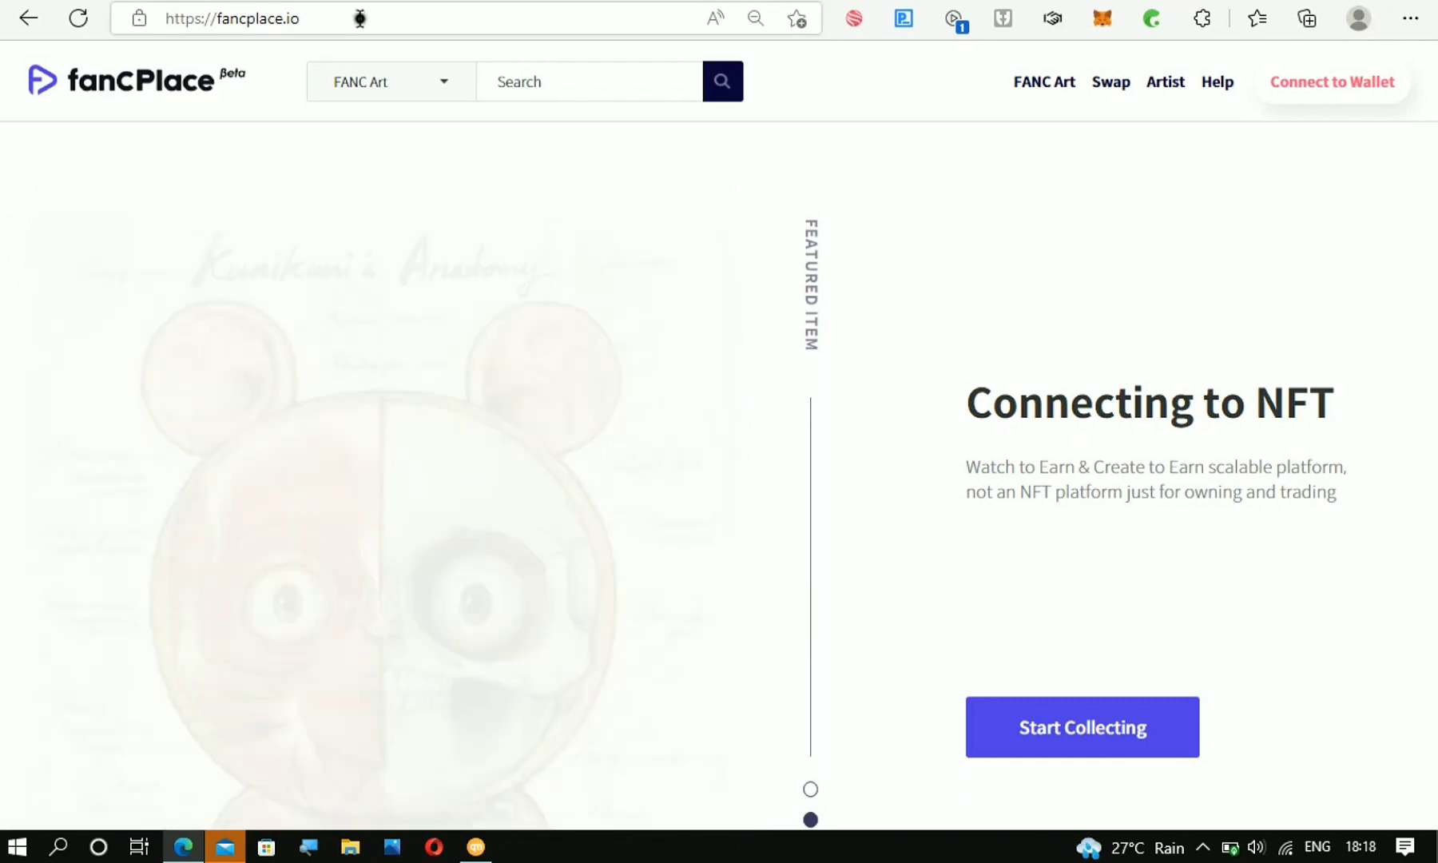
# Step: Select the fancPlace web address, then start Connect to Wallet from the header
pyautogui.click(154, 16)
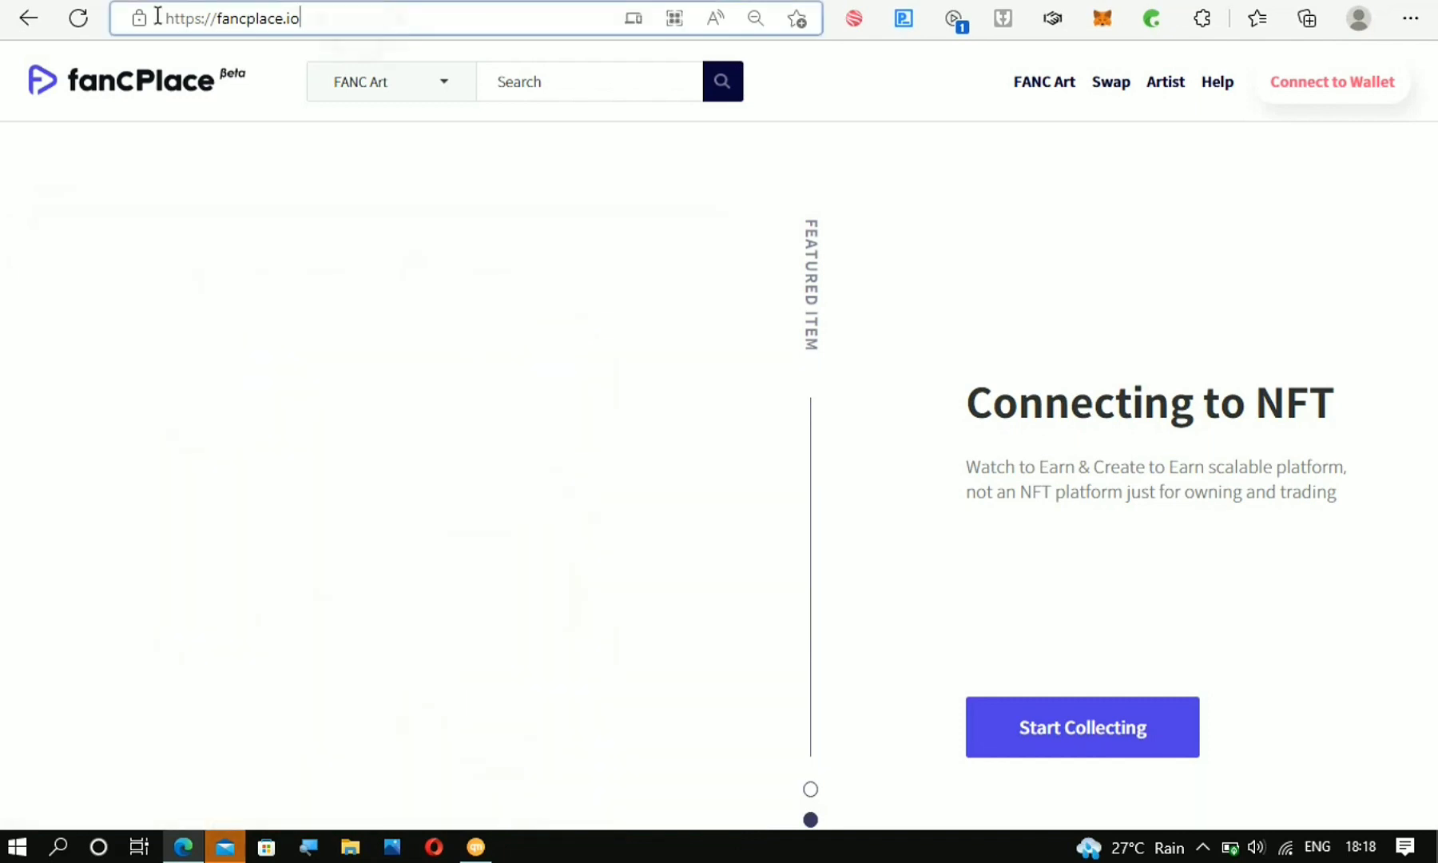
pyautogui.click(321, 11)
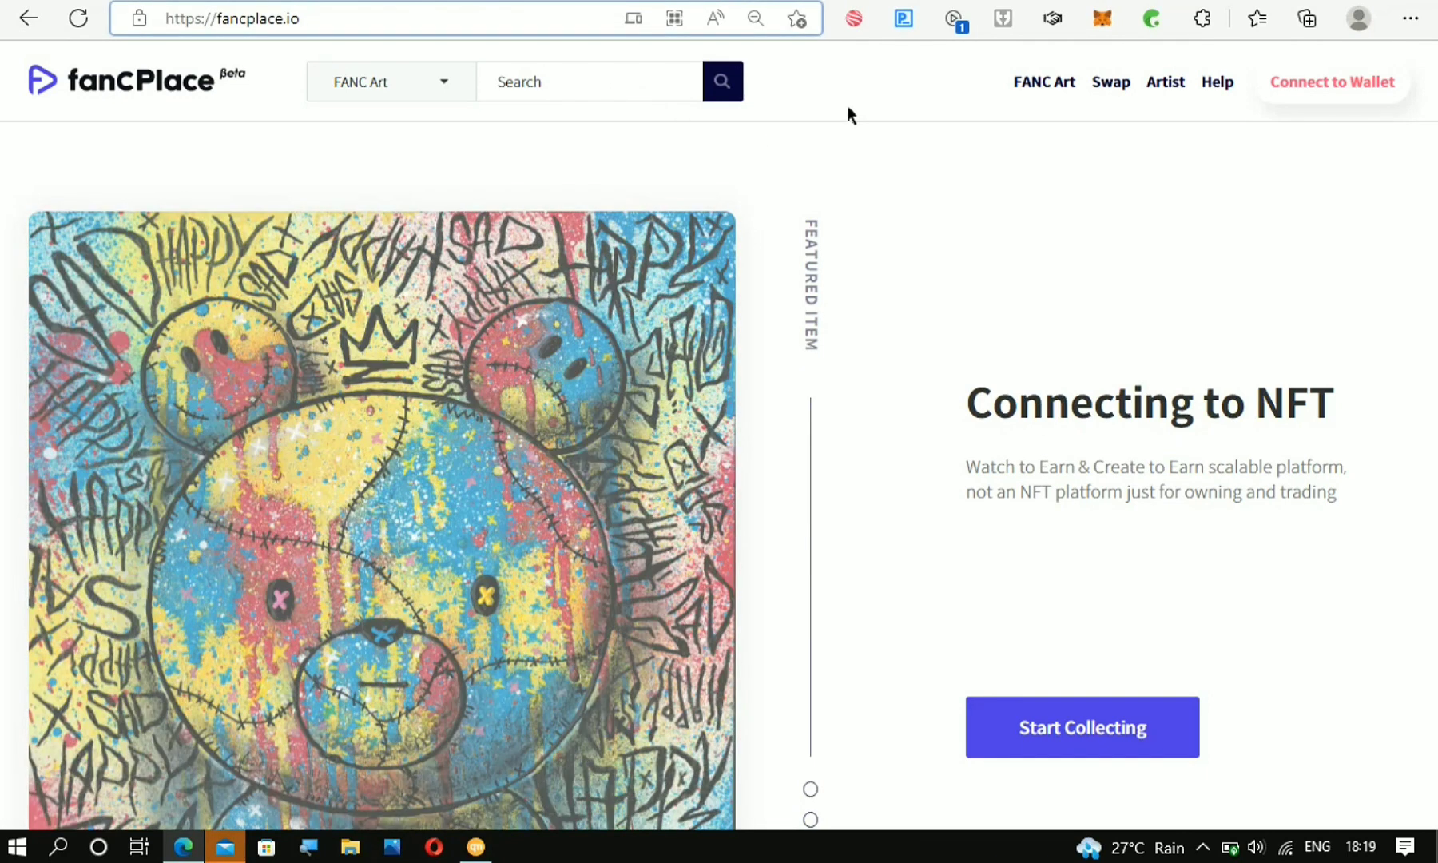
pyautogui.click(848, 109)
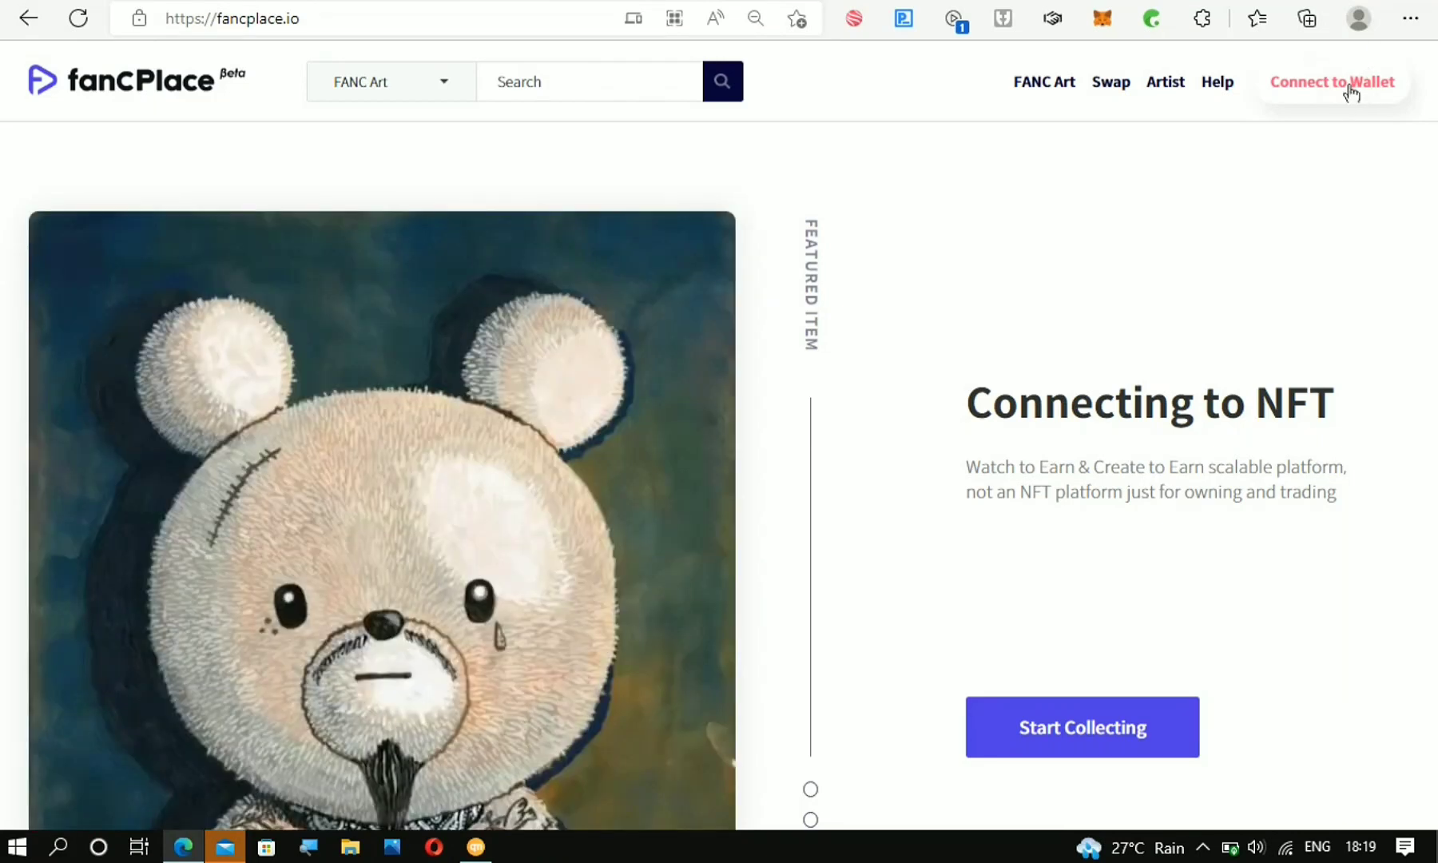
pyautogui.click(1348, 88)
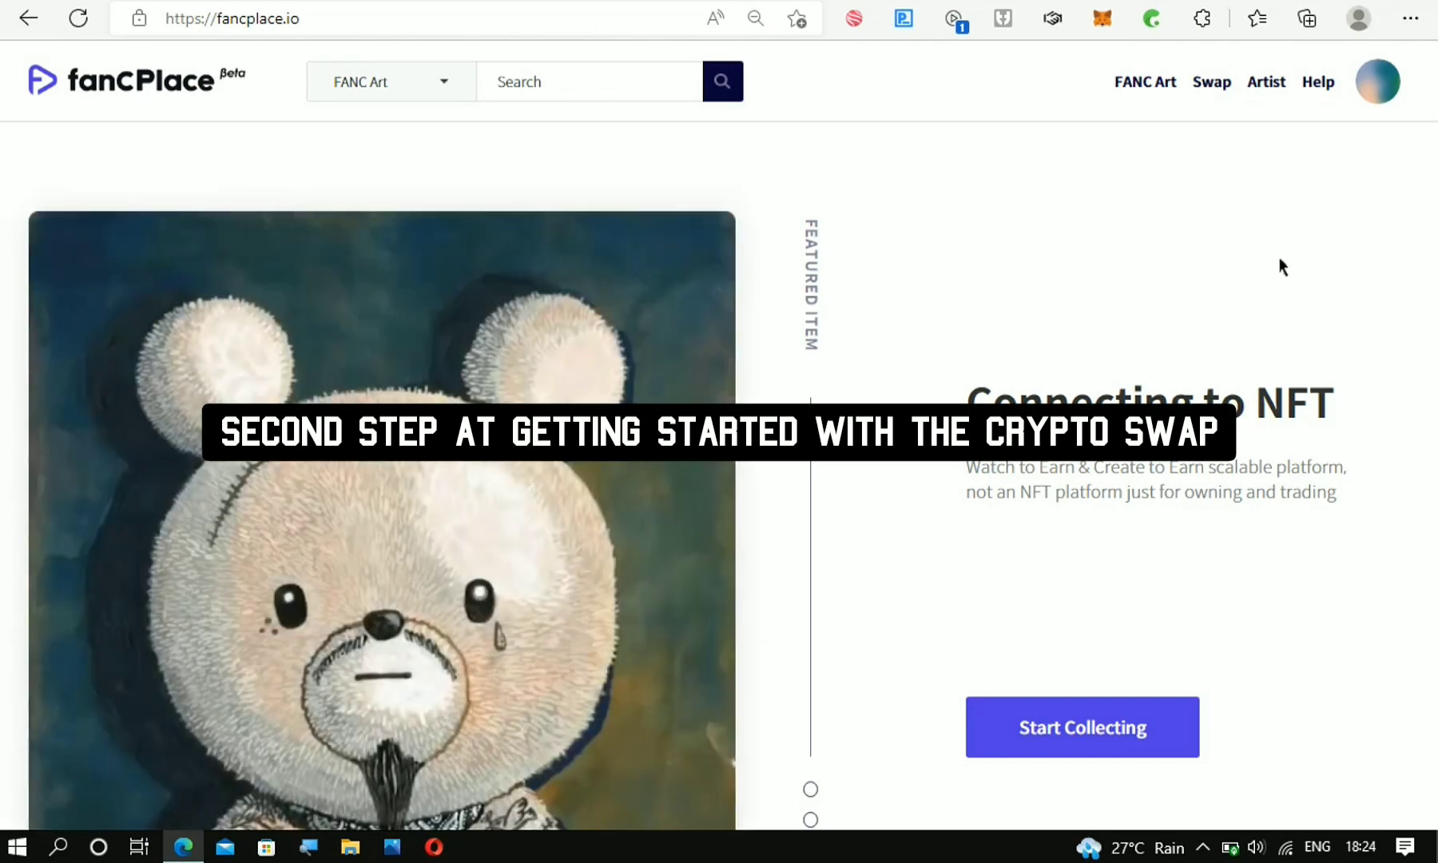
# Step: Go to Mypage from the avatar menu, open Edit Profile, and focus the Celebe code field
pyautogui.click(1377, 91)
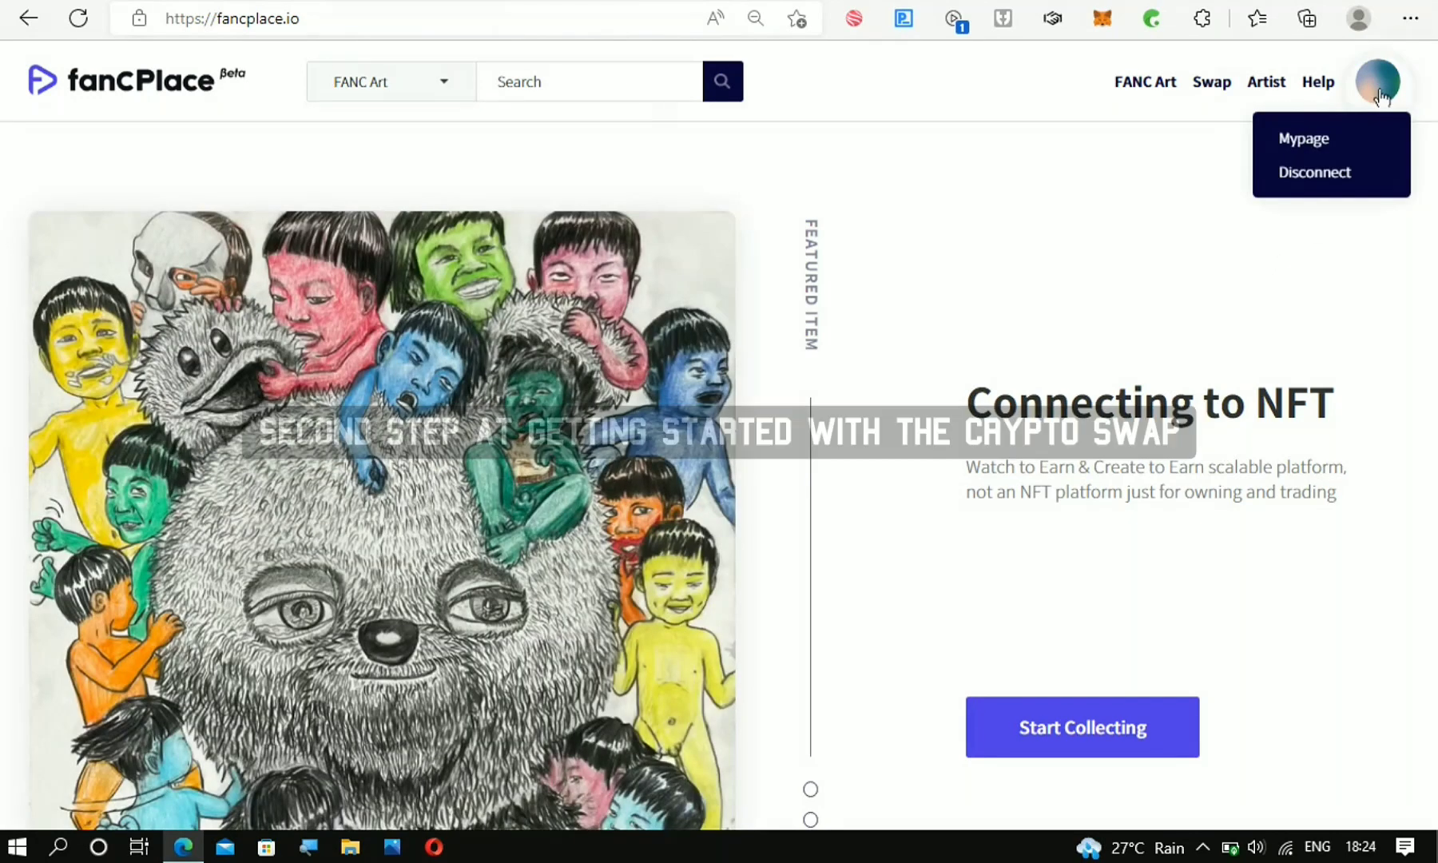
pyautogui.click(1306, 139)
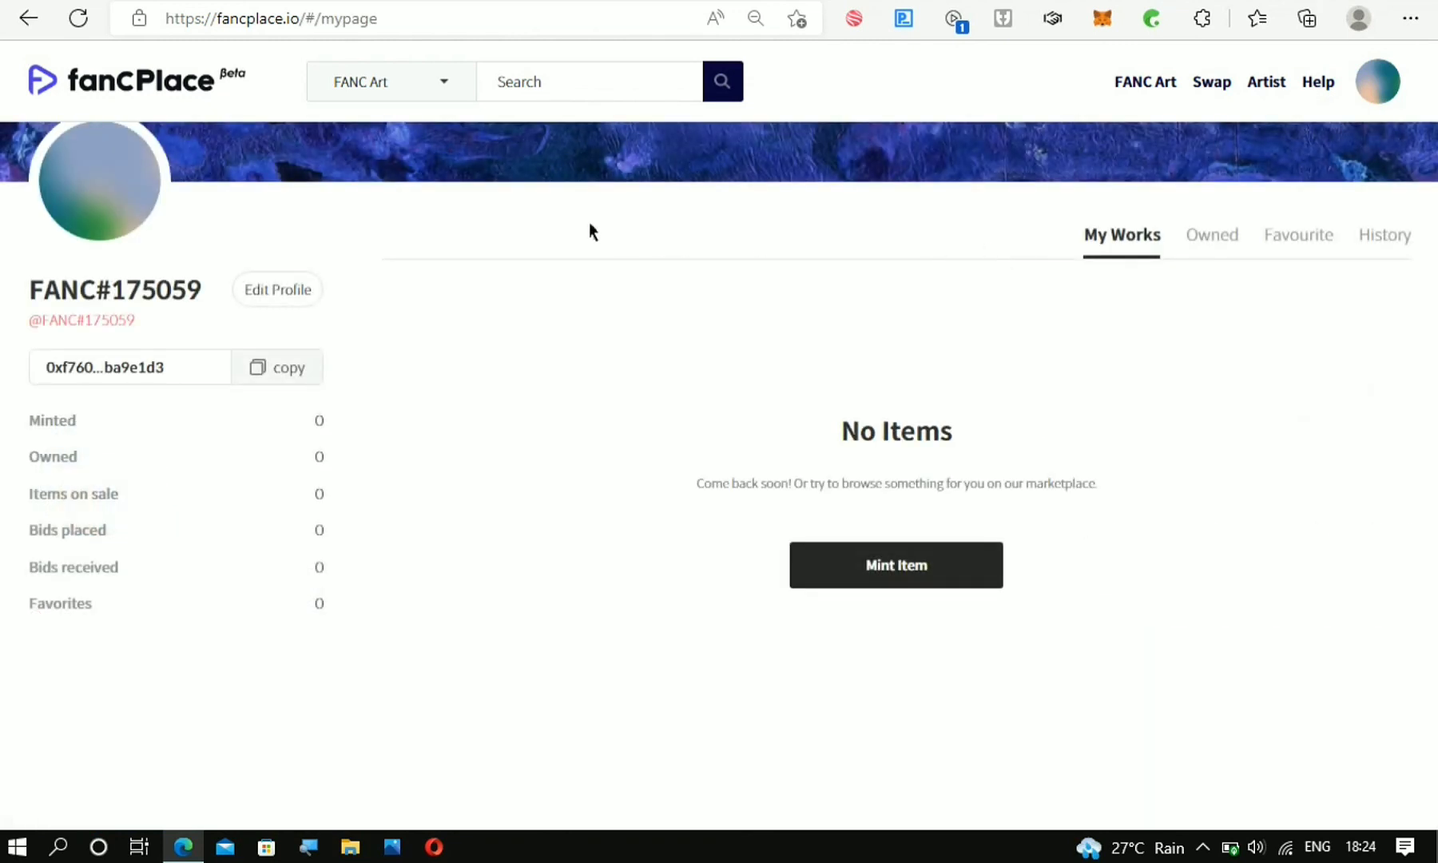
pyautogui.click(265, 289)
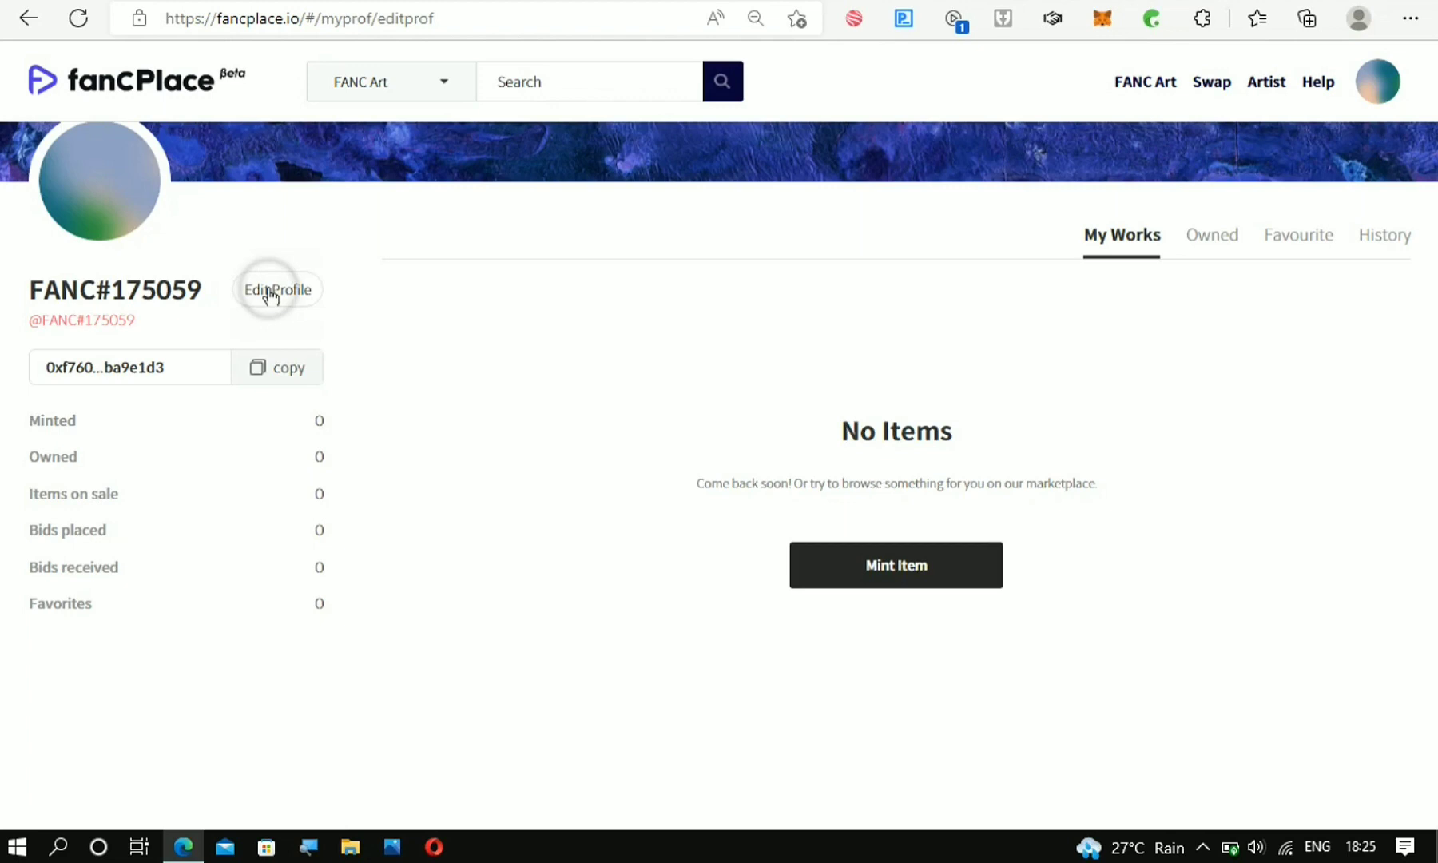
pyautogui.scroll(-1, 1082, 246)
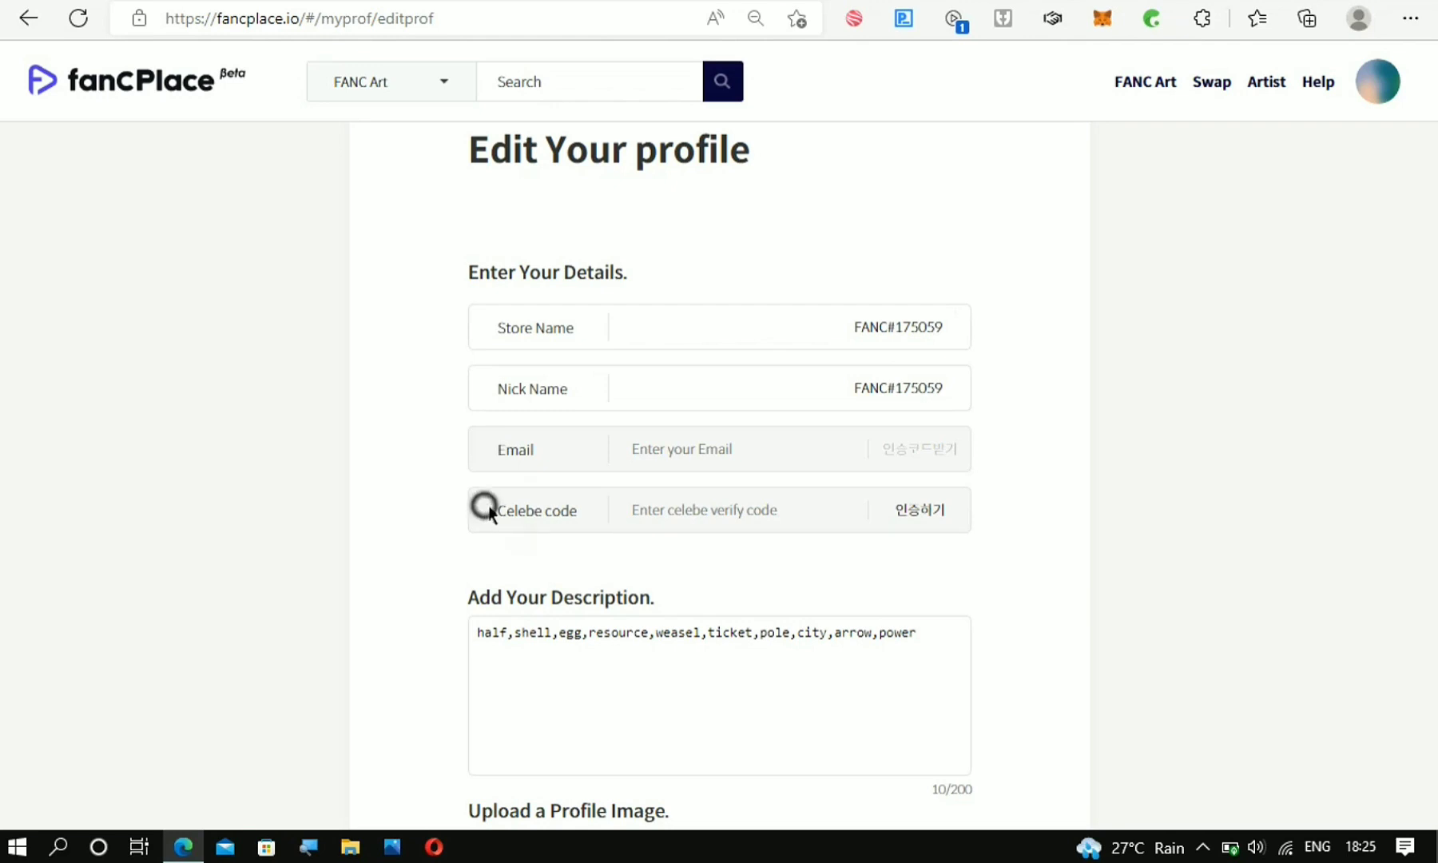
pyautogui.click(687, 509)
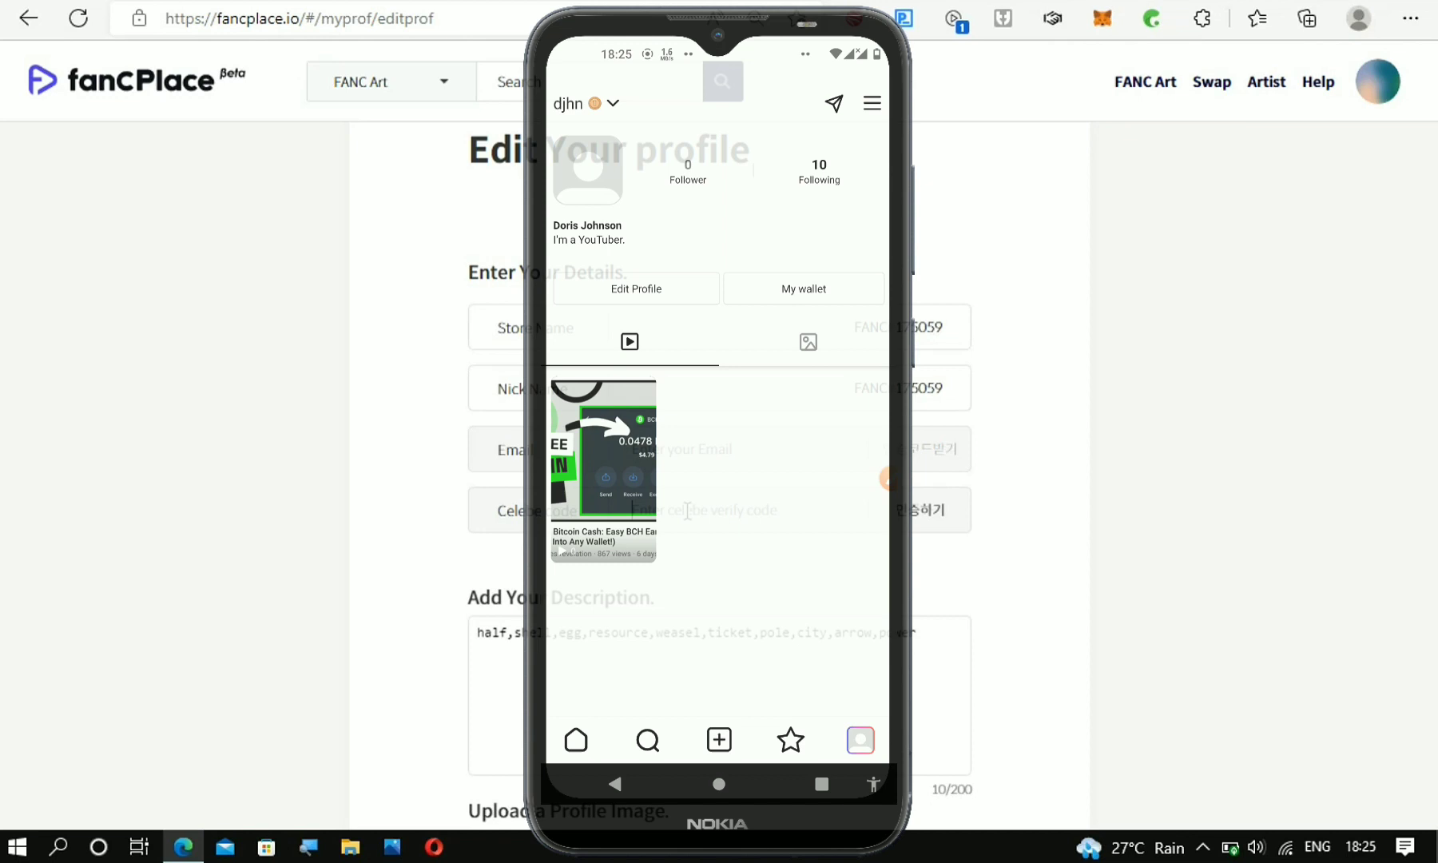
# Step: Open the Celebe wallet page showing the 2,025 P balance
pyautogui.click(833, 712)
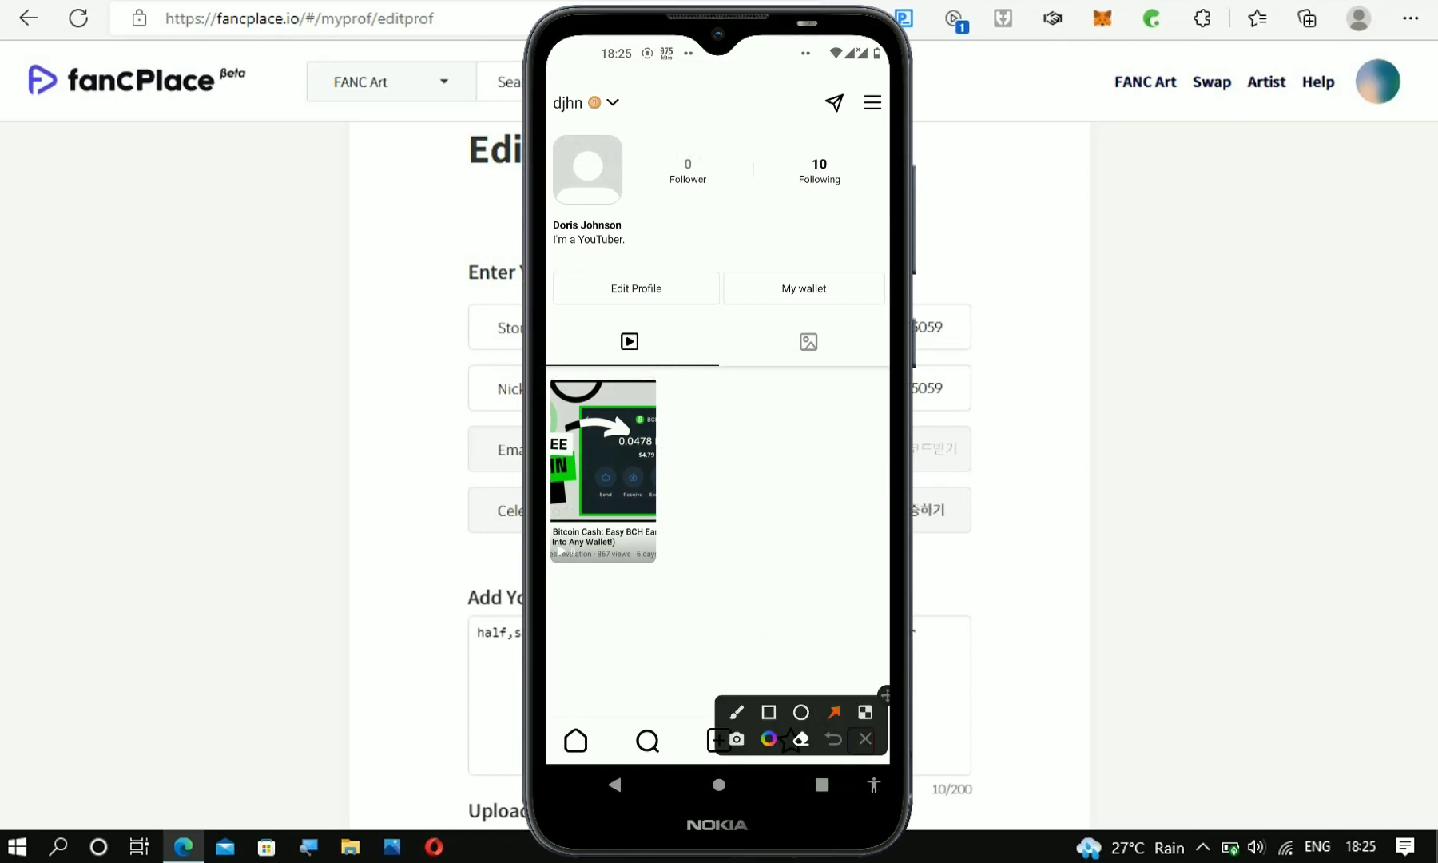
pyautogui.click(769, 711)
pyautogui.moveTo(706, 255); pyautogui.dragTo(885, 324)
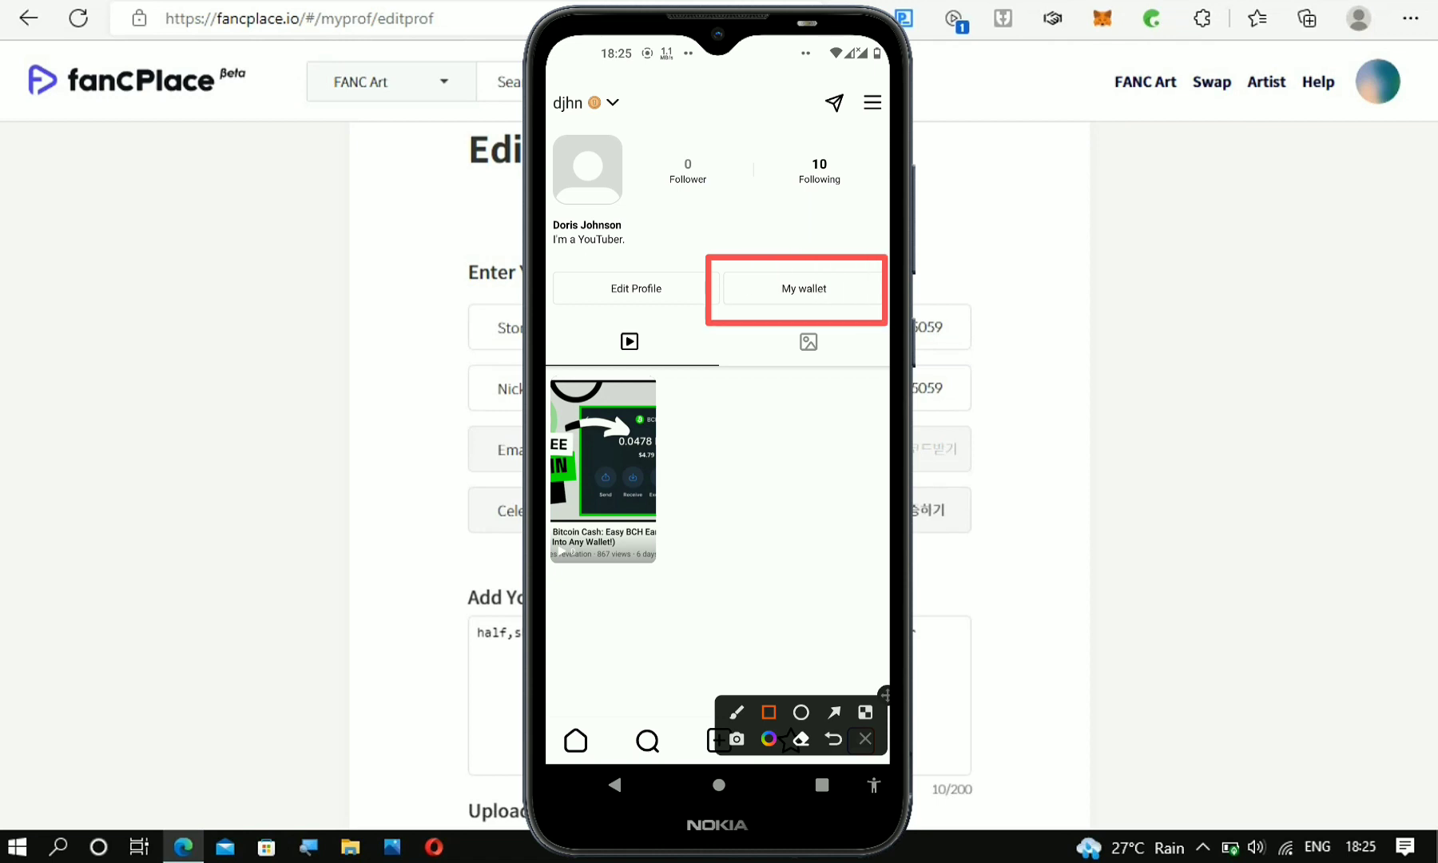
pyautogui.click(864, 738)
pyautogui.click(804, 288)
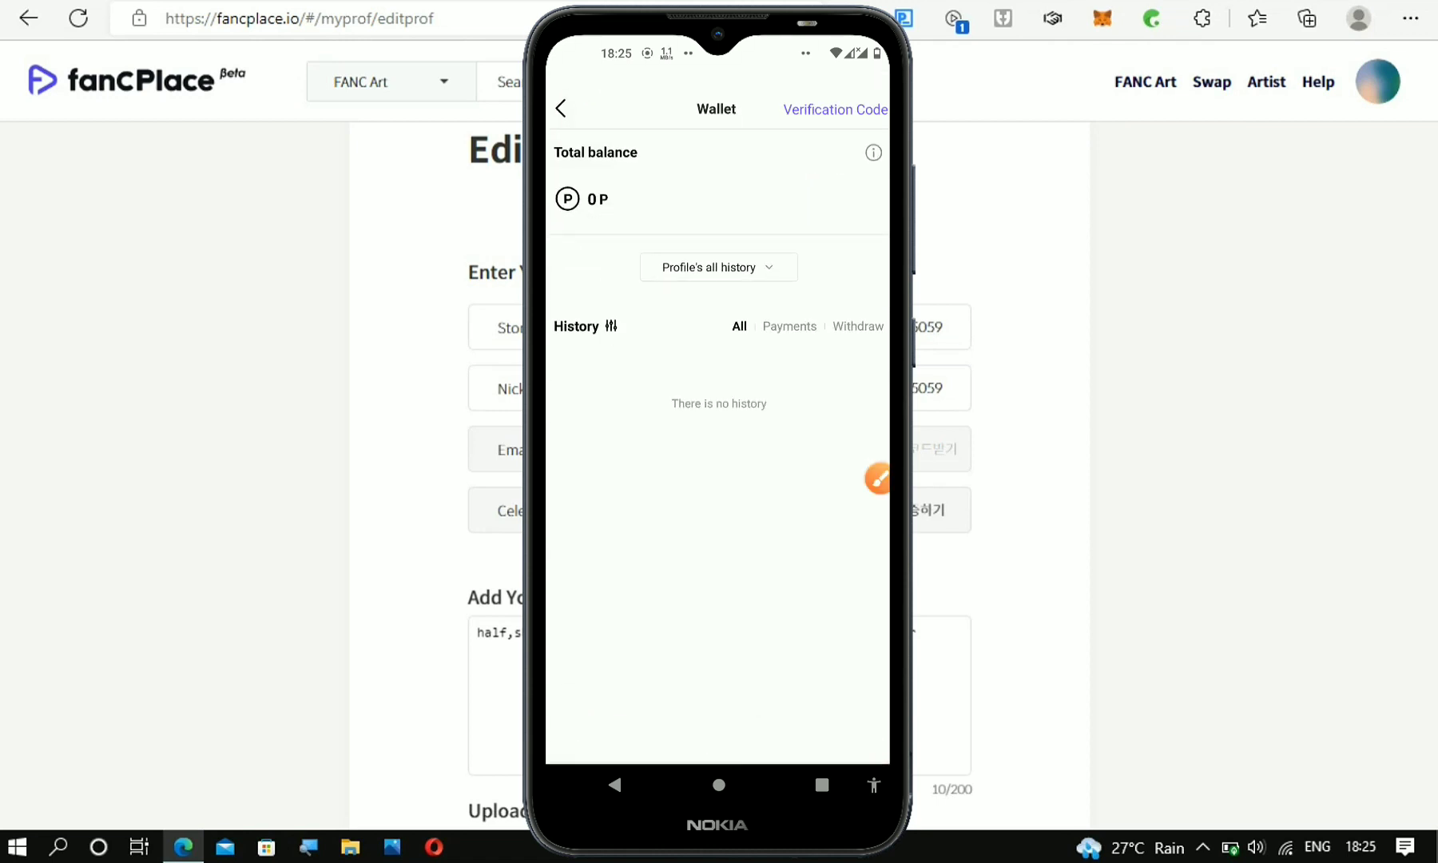
# Step: Draw an arrow toward Verification Code, then open the temporary code page with 02:59 remaining
pyautogui.click(877, 478)
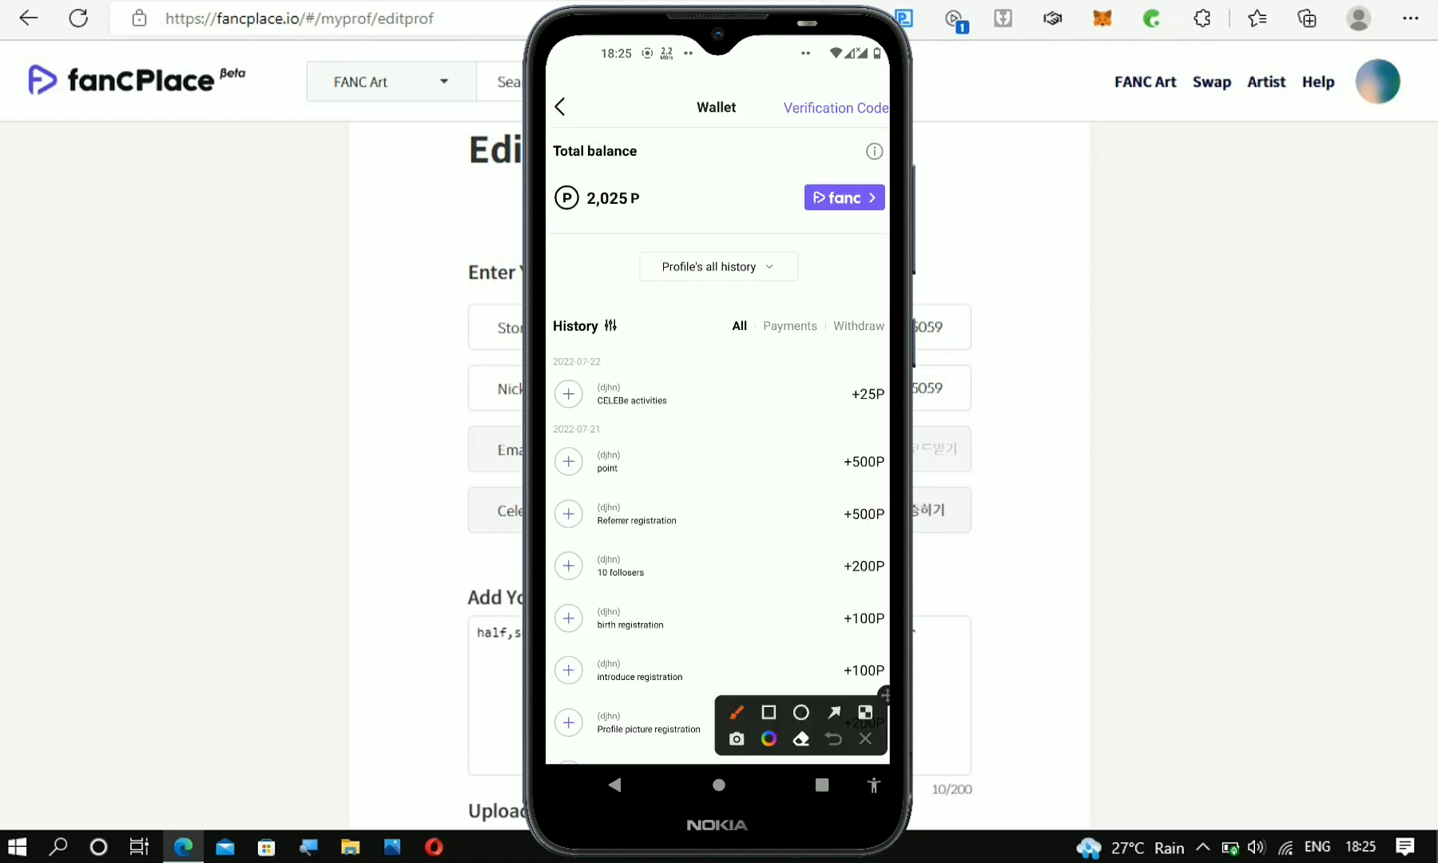
pyautogui.click(833, 711)
pyautogui.moveTo(733, 195); pyautogui.dragTo(807, 123)
pyautogui.click(864, 738)
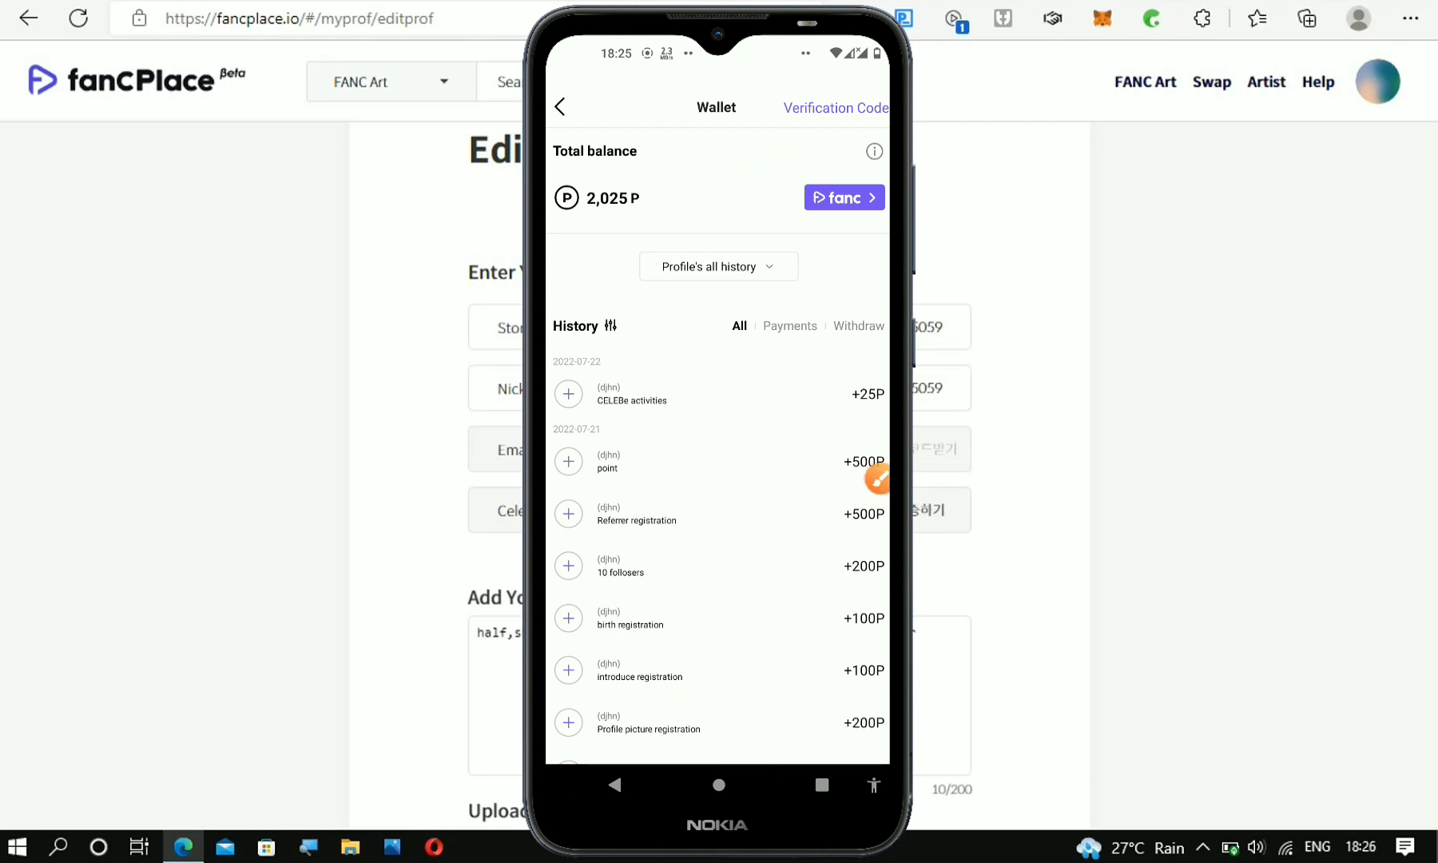
pyautogui.click(836, 107)
# Step: Box the code, arrow the remaining time, and box the copy option in red
pyautogui.click(877, 478)
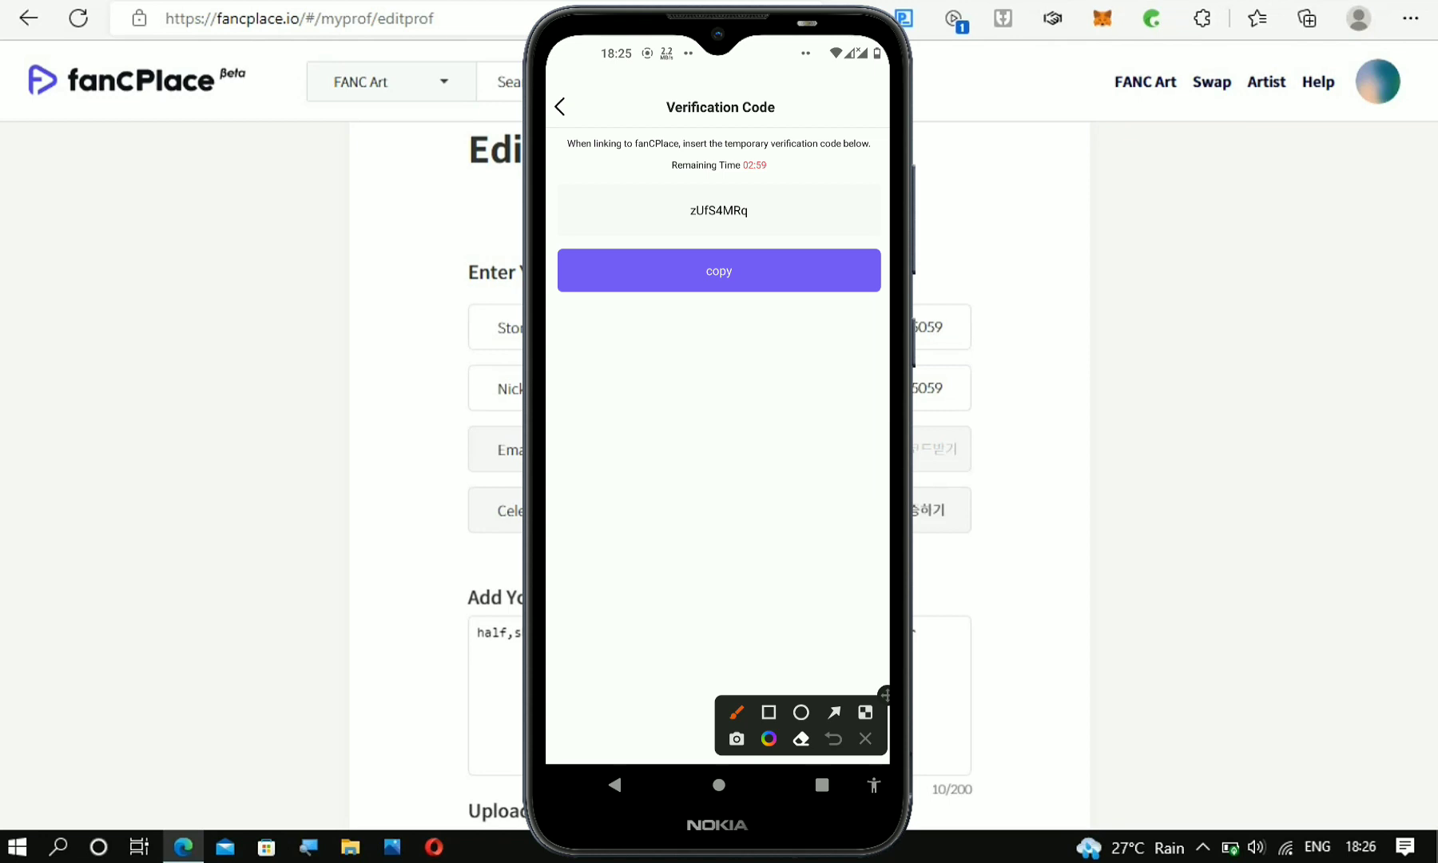
pyautogui.click(768, 712)
pyautogui.moveTo(667, 185)
pyautogui.mouseDown()
pyautogui.moveTo(696, 215)
pyautogui.moveTo(780, 237)
pyautogui.moveTo(810, 202)
pyautogui.moveTo(775, 173)
pyautogui.mouseUp()
pyautogui.click(833, 712)
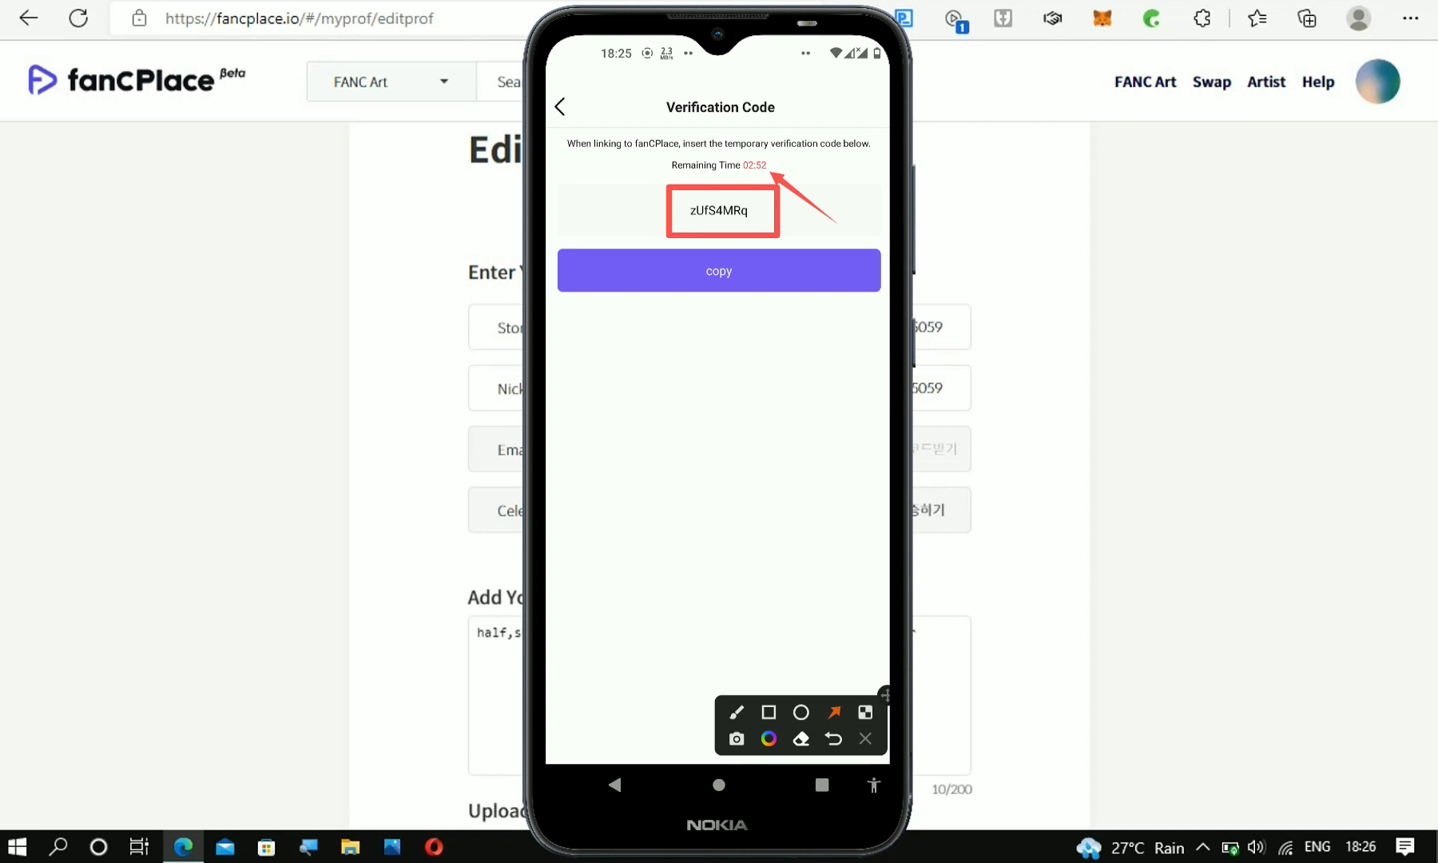
pyautogui.click(768, 712)
pyautogui.moveTo(661, 239); pyautogui.dragTo(778, 295)
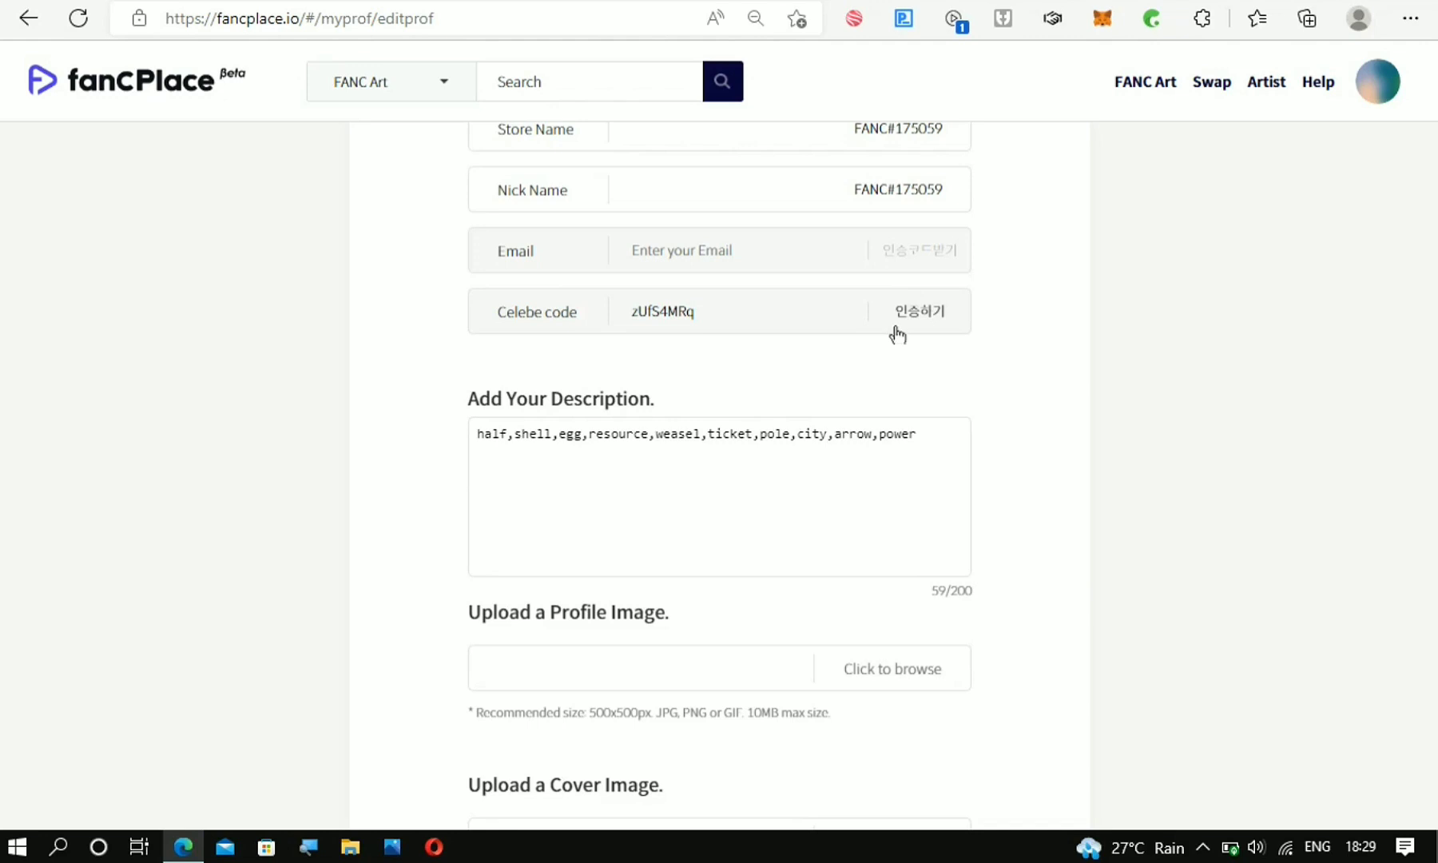
# Step: Confirm the Celebe code with 인승하기, then save the profile with Save Changes
pyautogui.click(917, 316)
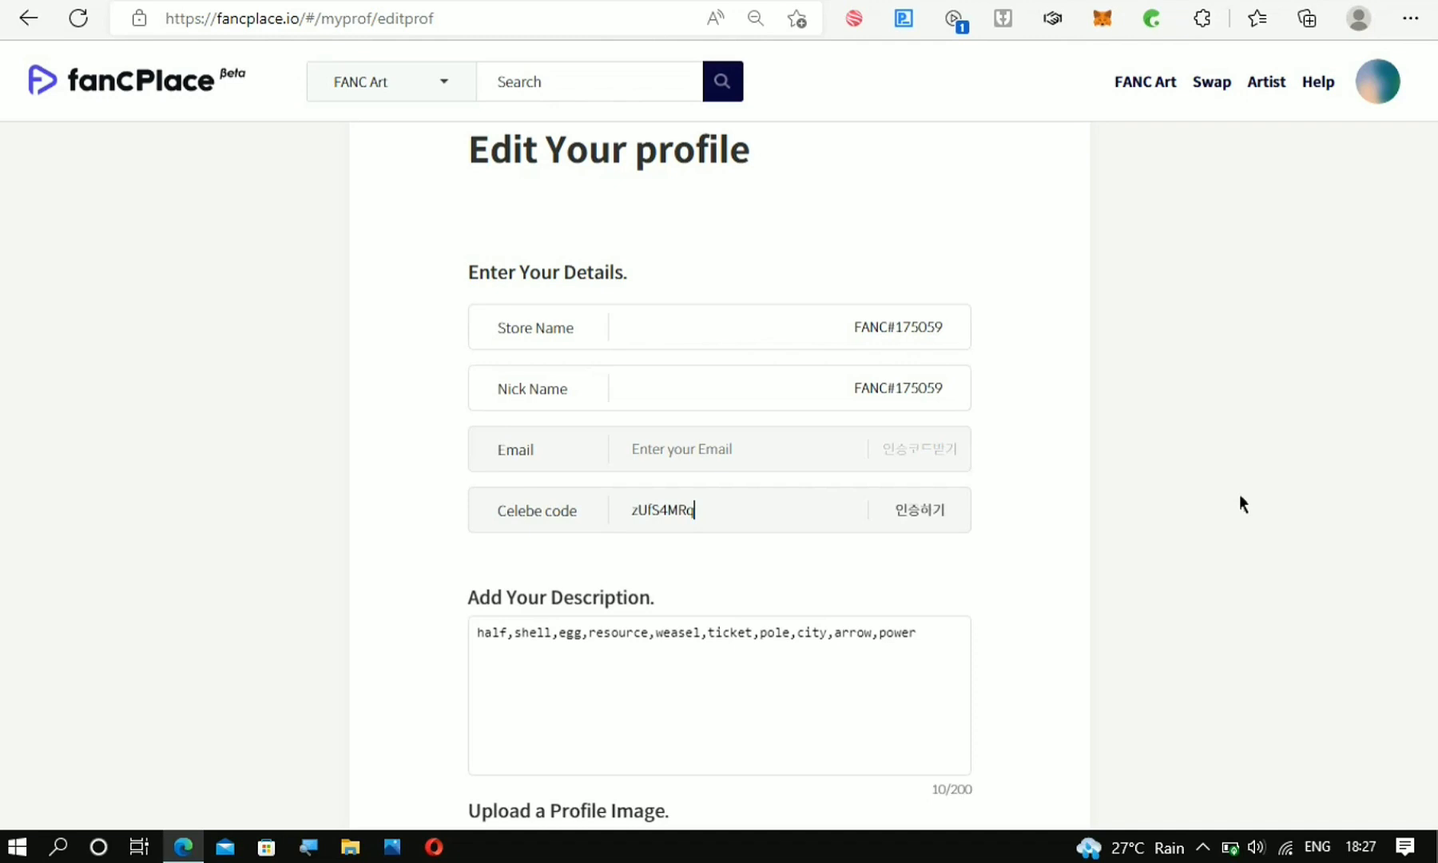
pyautogui.scroll(-6, 1258, 354)
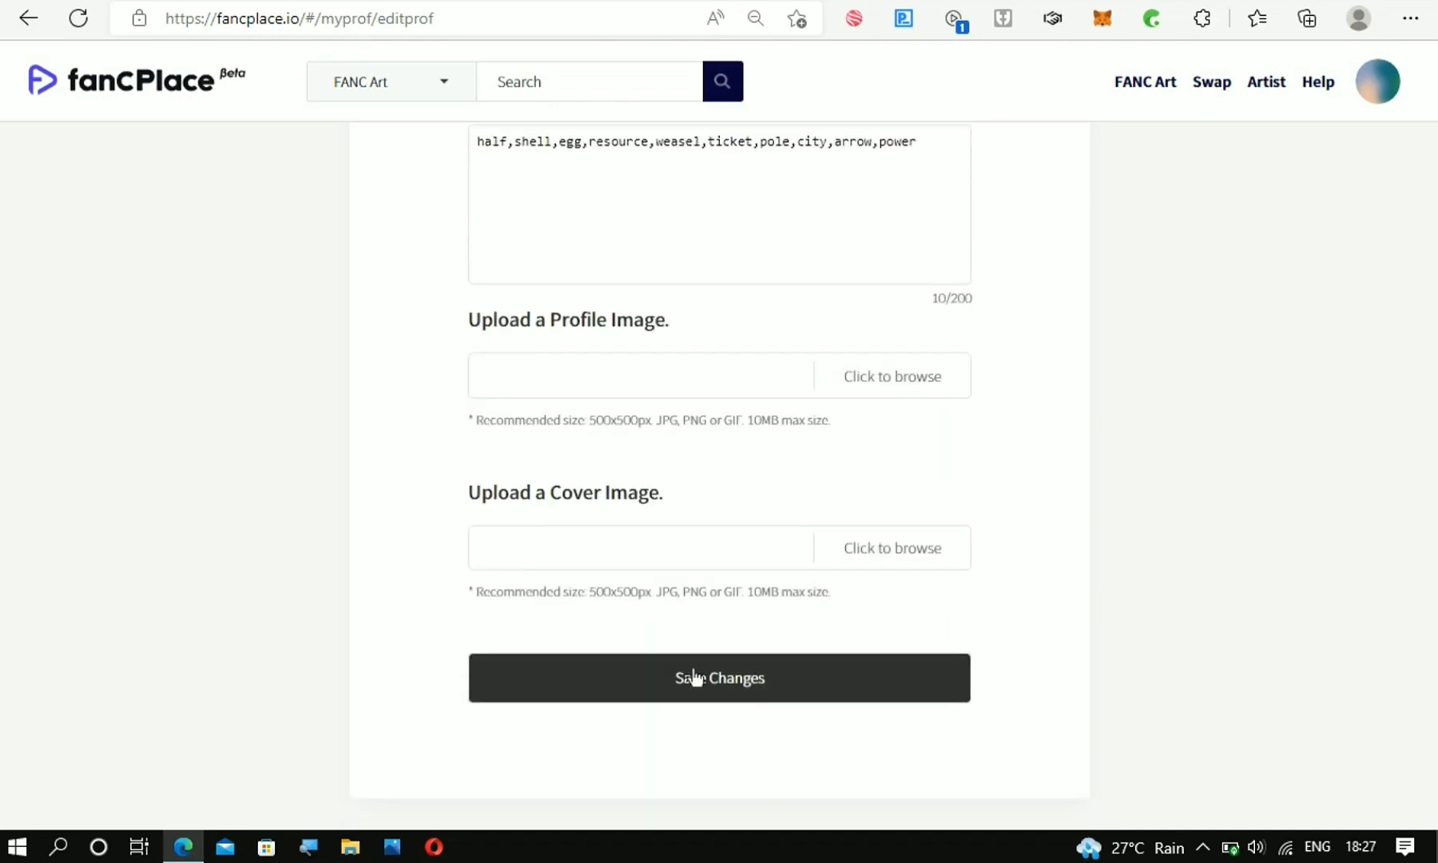
pyautogui.click(689, 685)
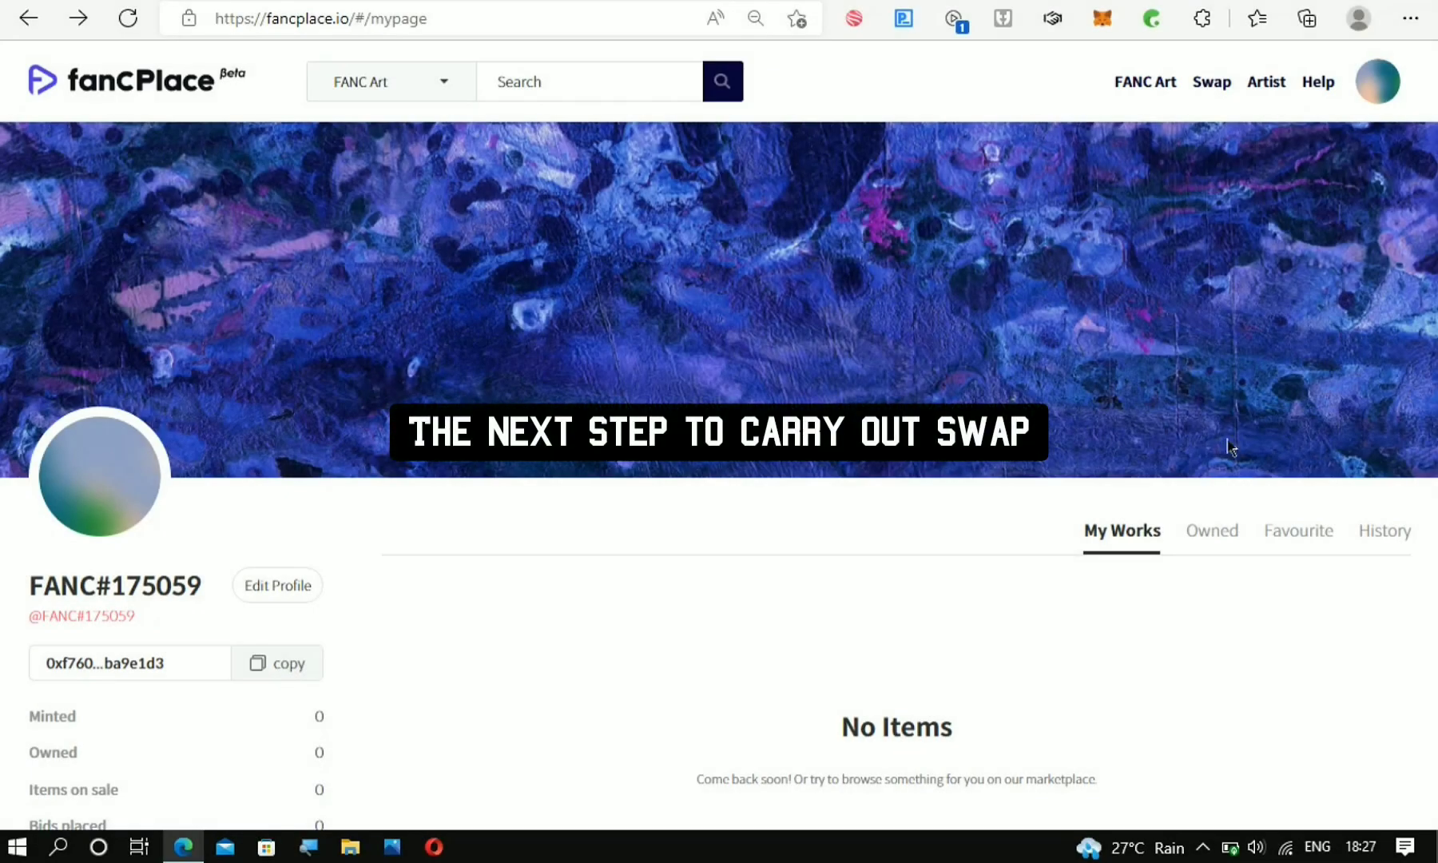
# Step: Open fancPlace's Swap page and enter 2025 CELEBE as the amount to swap into FANC
pyautogui.click(1220, 82)
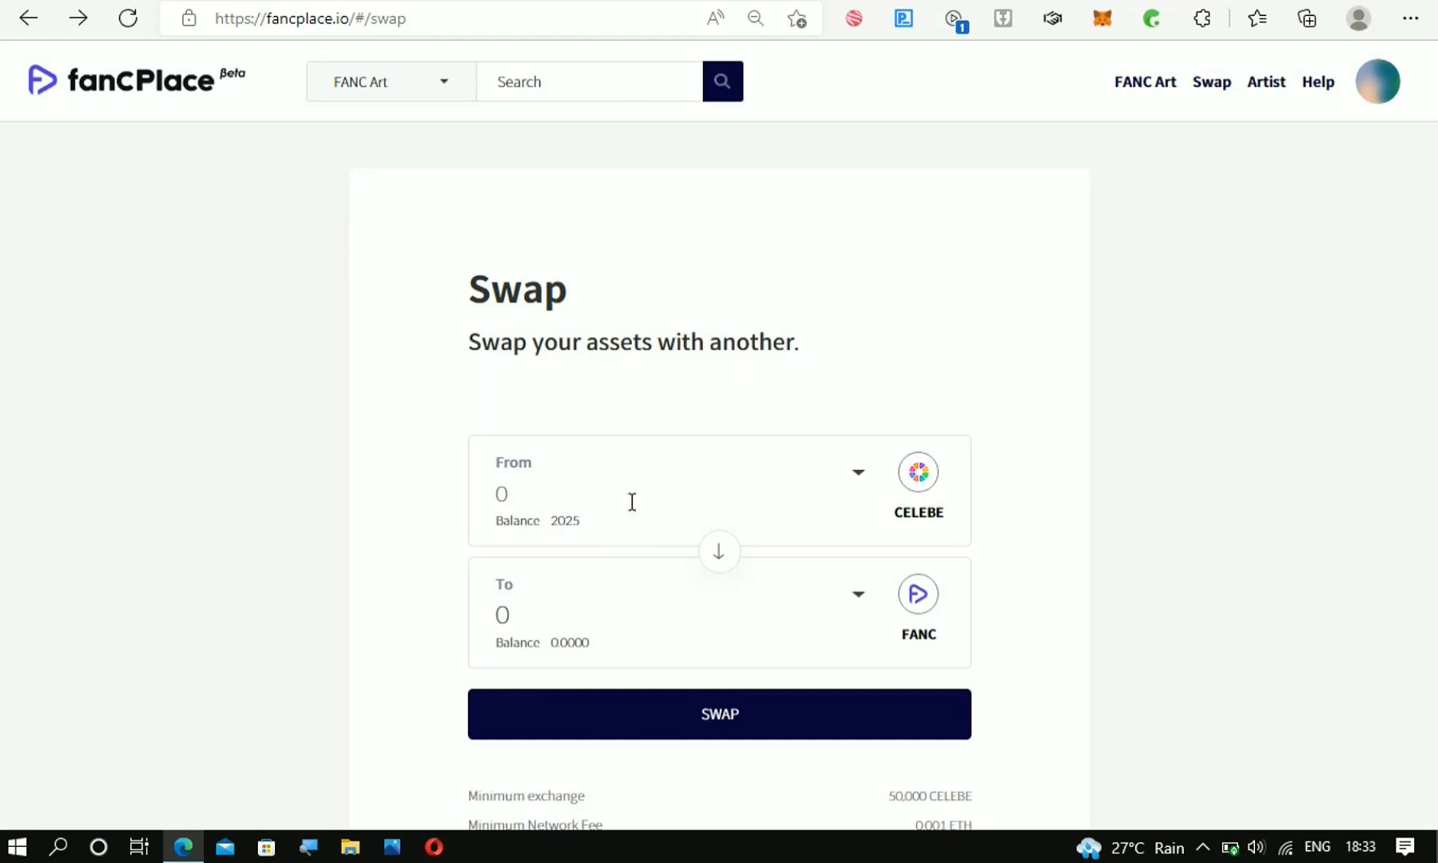
pyautogui.click(533, 493)
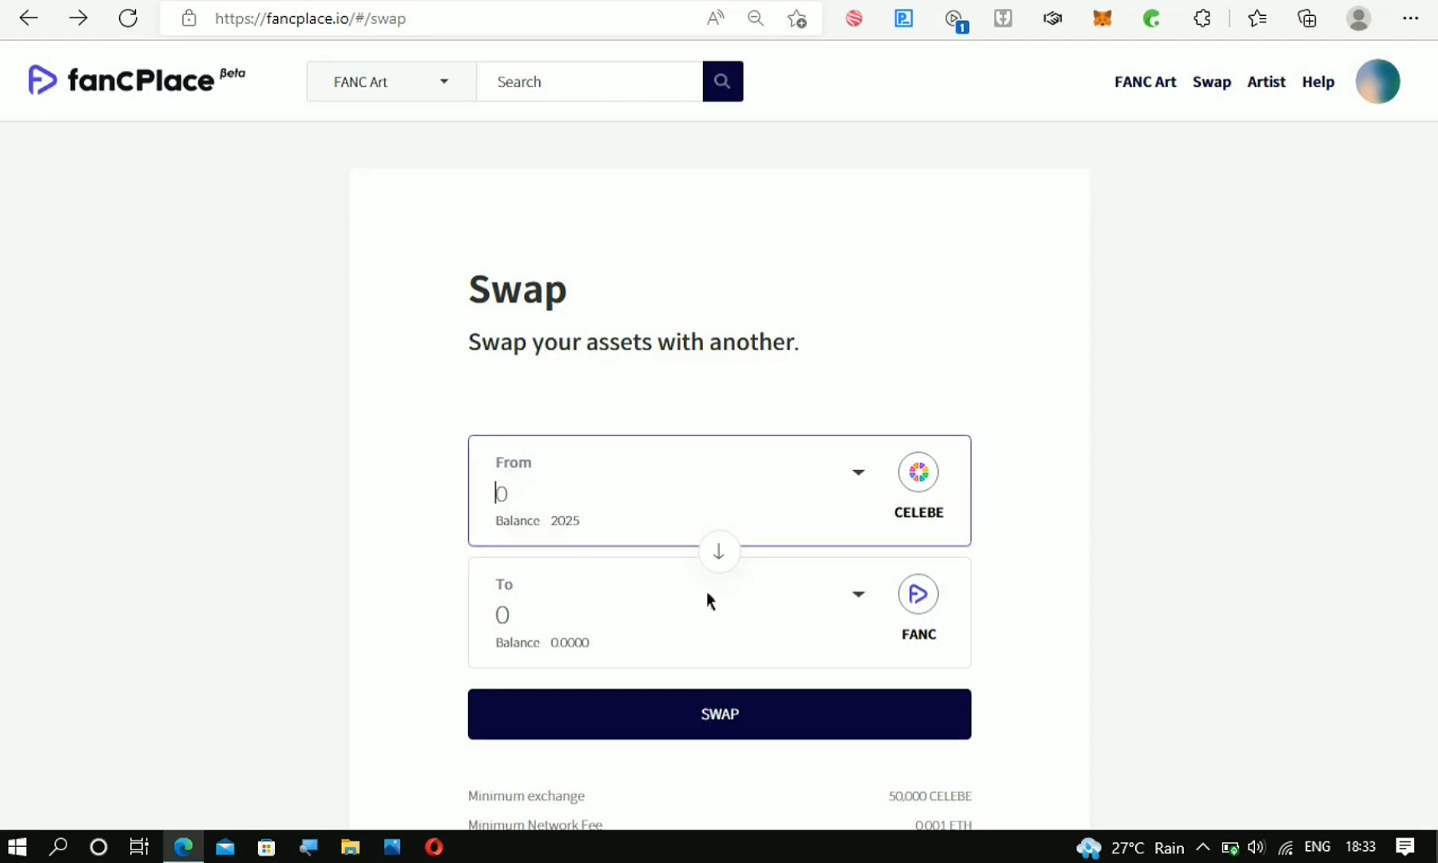
pyautogui.write('202')
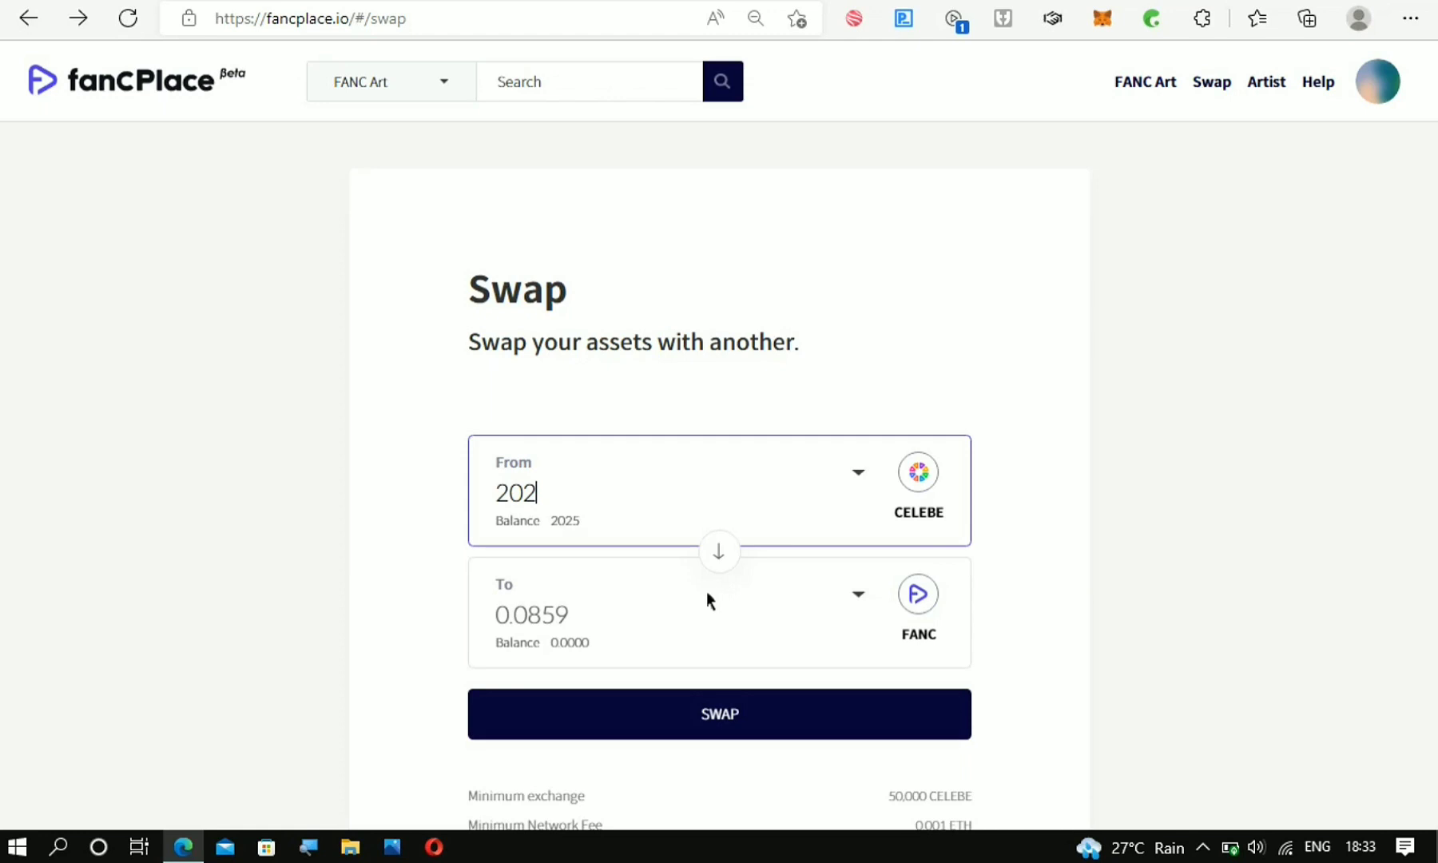
pyautogui.write('5')
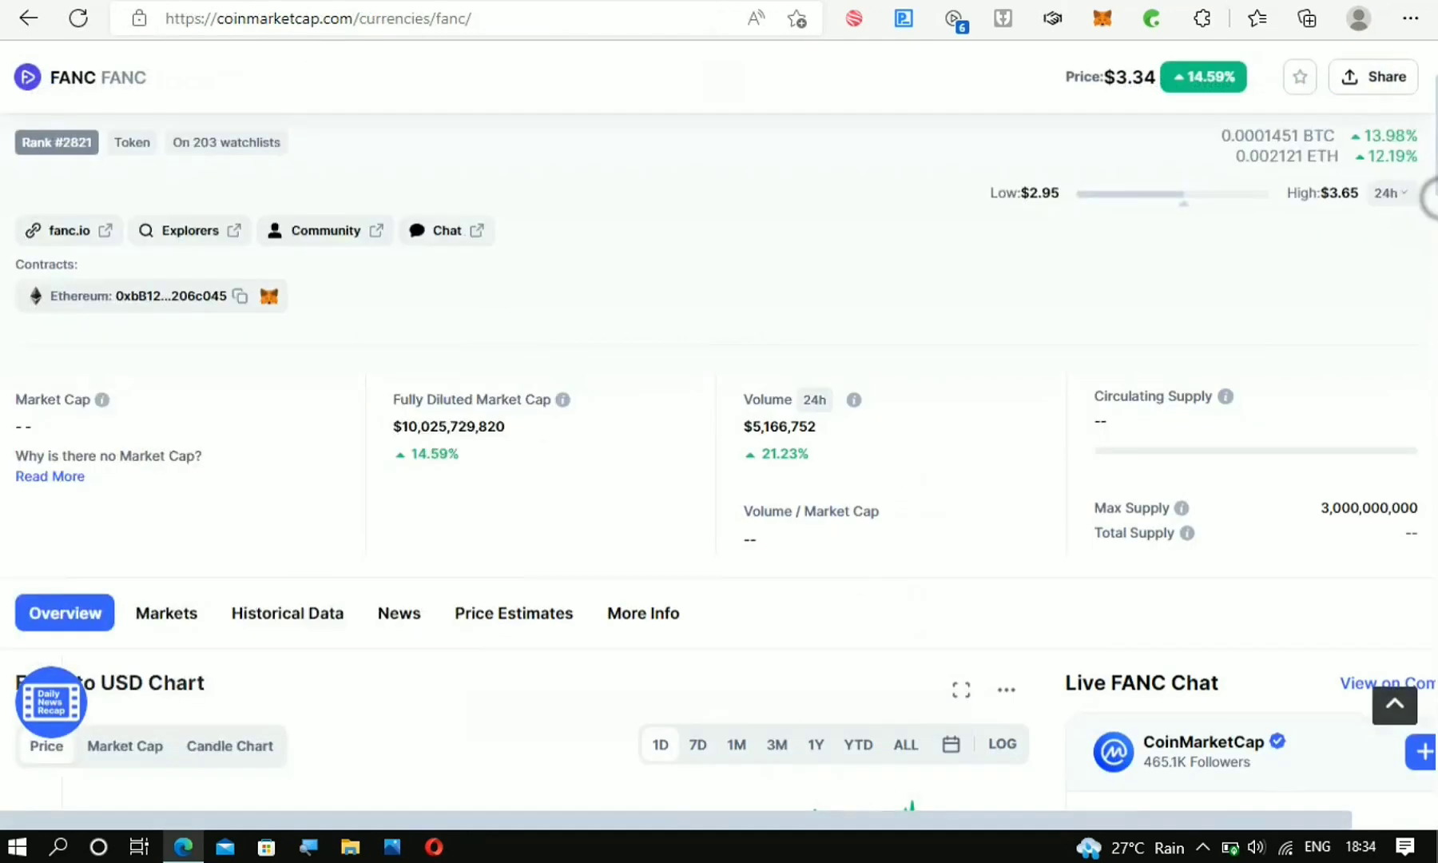
# Step: Price 0.86 FANC in the CoinMarketCap converter, which shows about $2.87
pyautogui.scroll(3, 719, 431)
pyautogui.scroll(-15, 719, 431)
pyautogui.scroll(10, 519, 463)
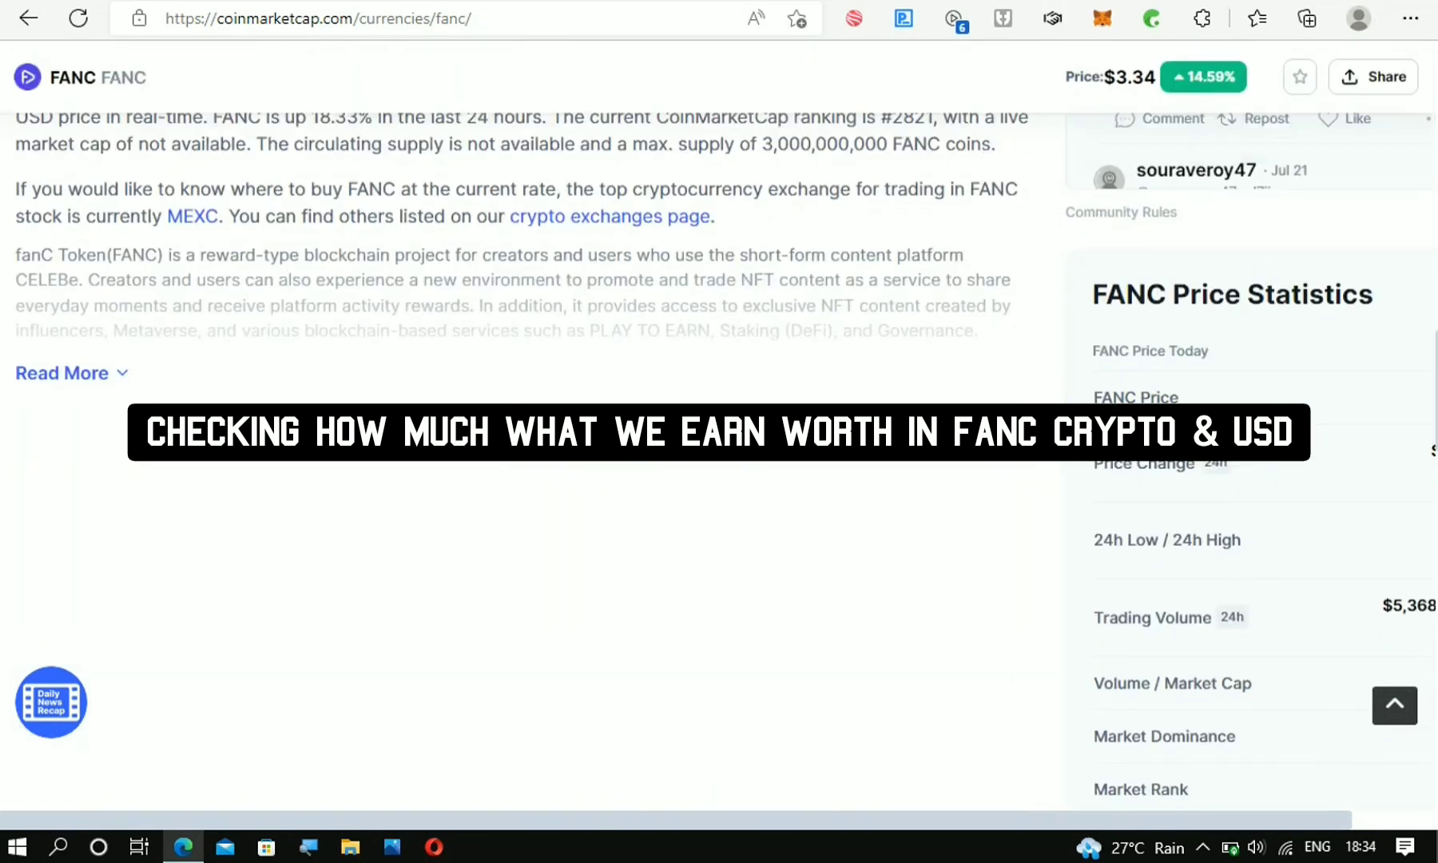
pyautogui.scroll(-3, 519, 464)
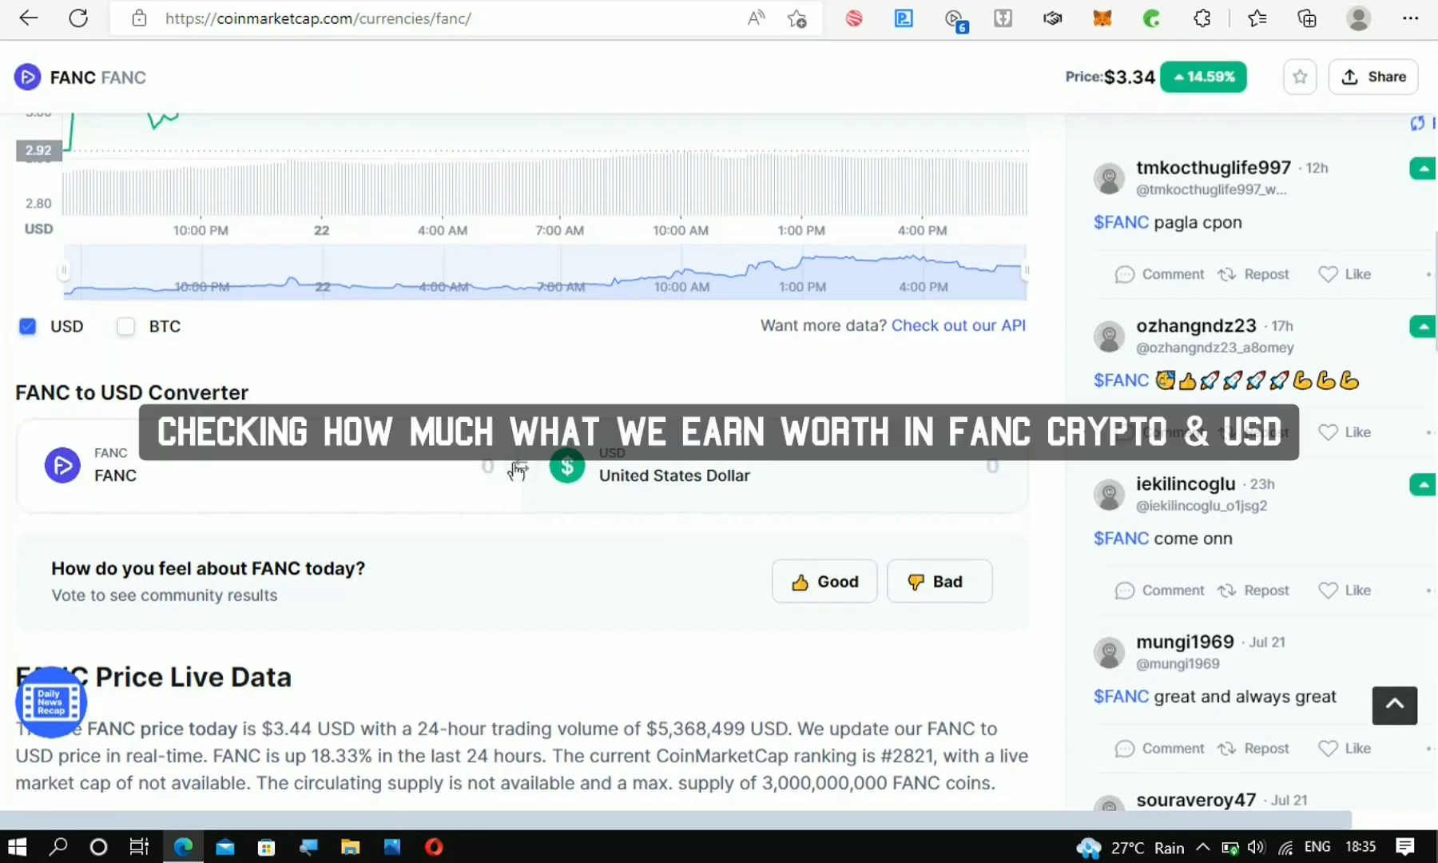
pyautogui.click(491, 471)
pyautogui.press('BackSpace')
pyautogui.write('0.8')
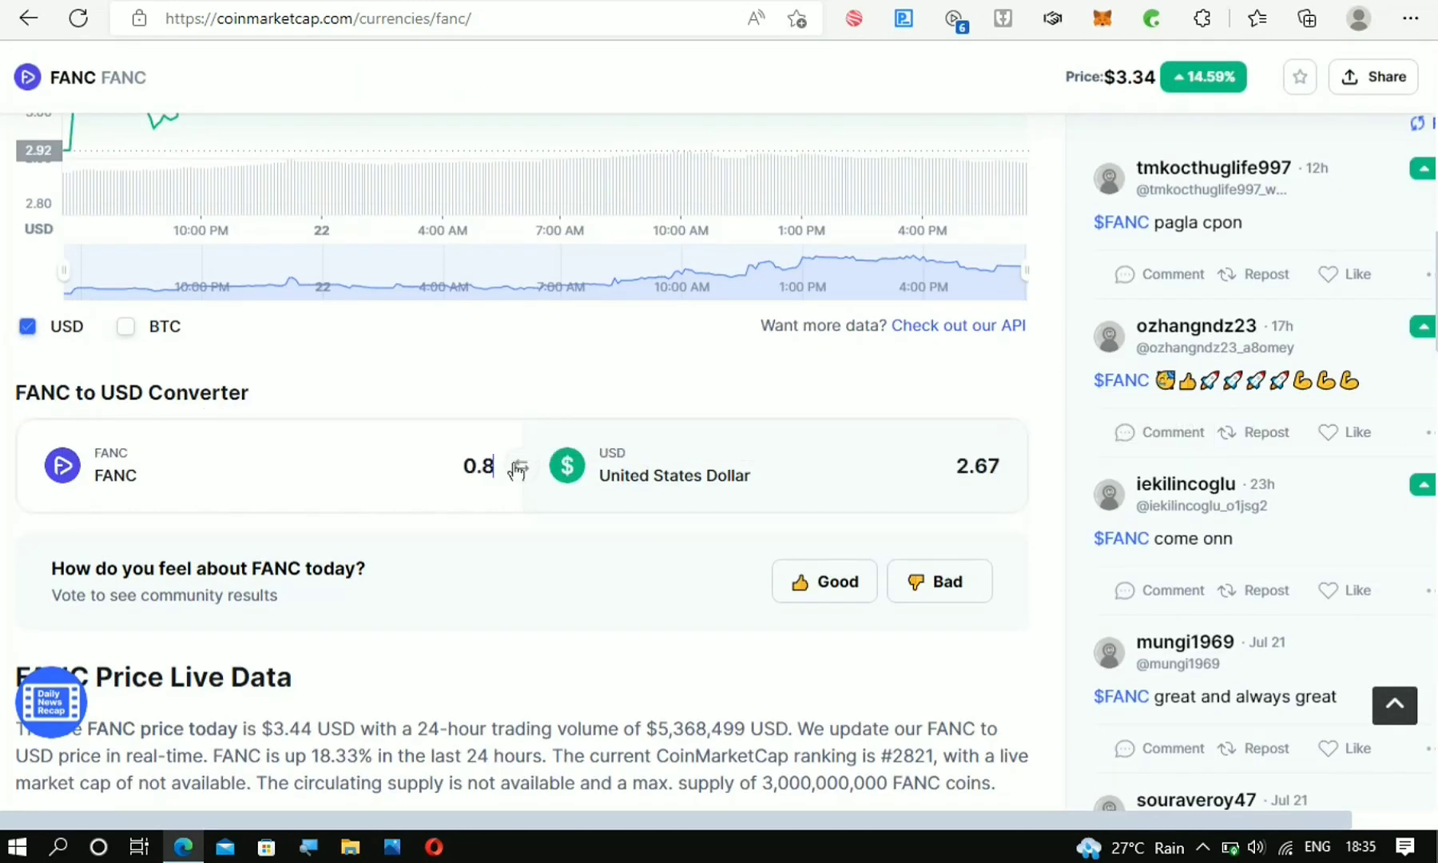
pyautogui.write('6')
pyautogui.doubleClick(943, 465)
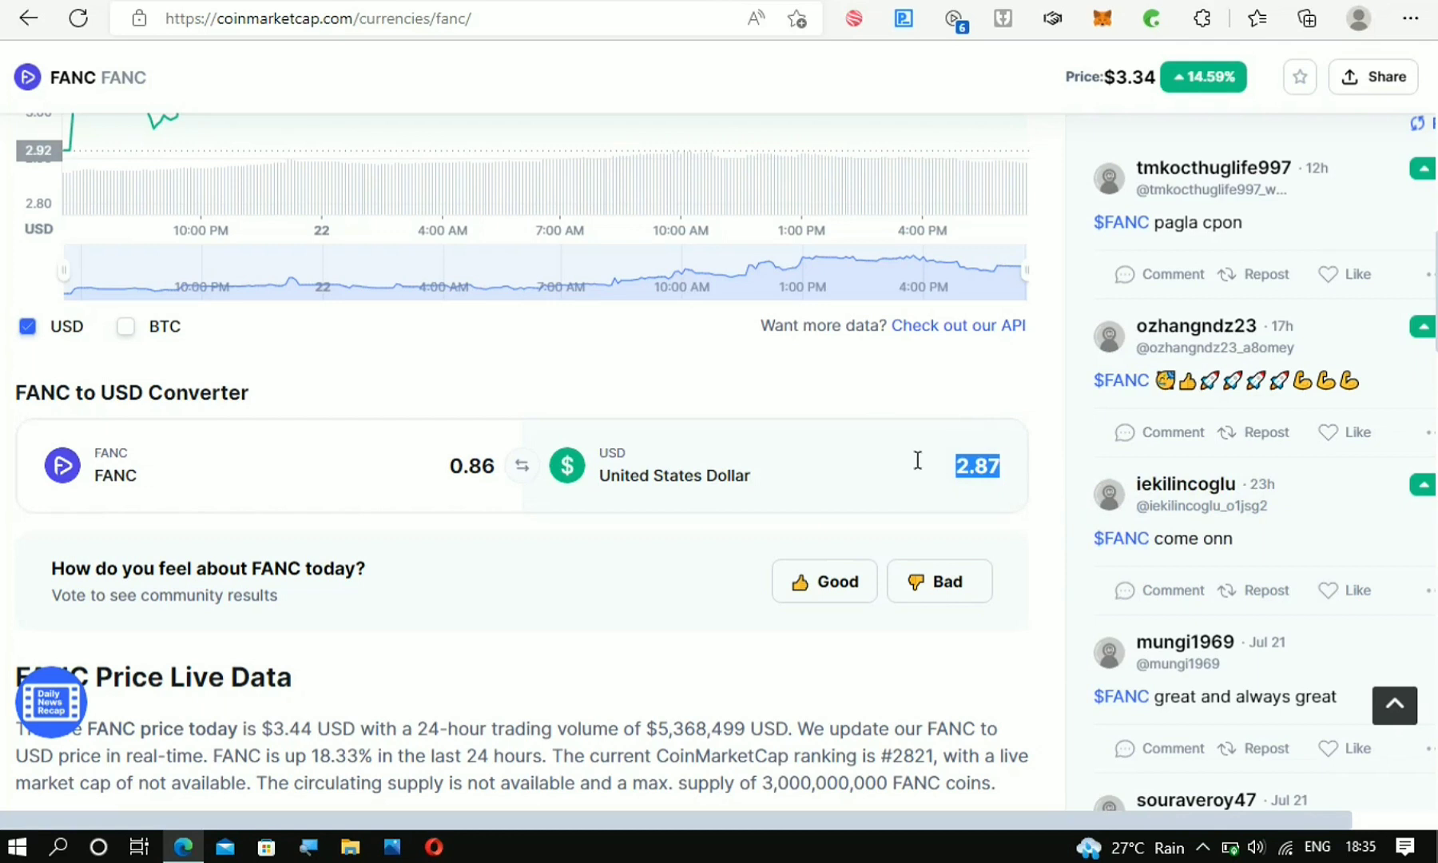
# Step: Clear the FANC amount and go back to the fancPlace Swap page
pyautogui.click(494, 457)
pyautogui.press('BackSpace')
pyautogui.press('BackSpace')
pyautogui.press('BackSpace')
pyautogui.press('BackSpace')
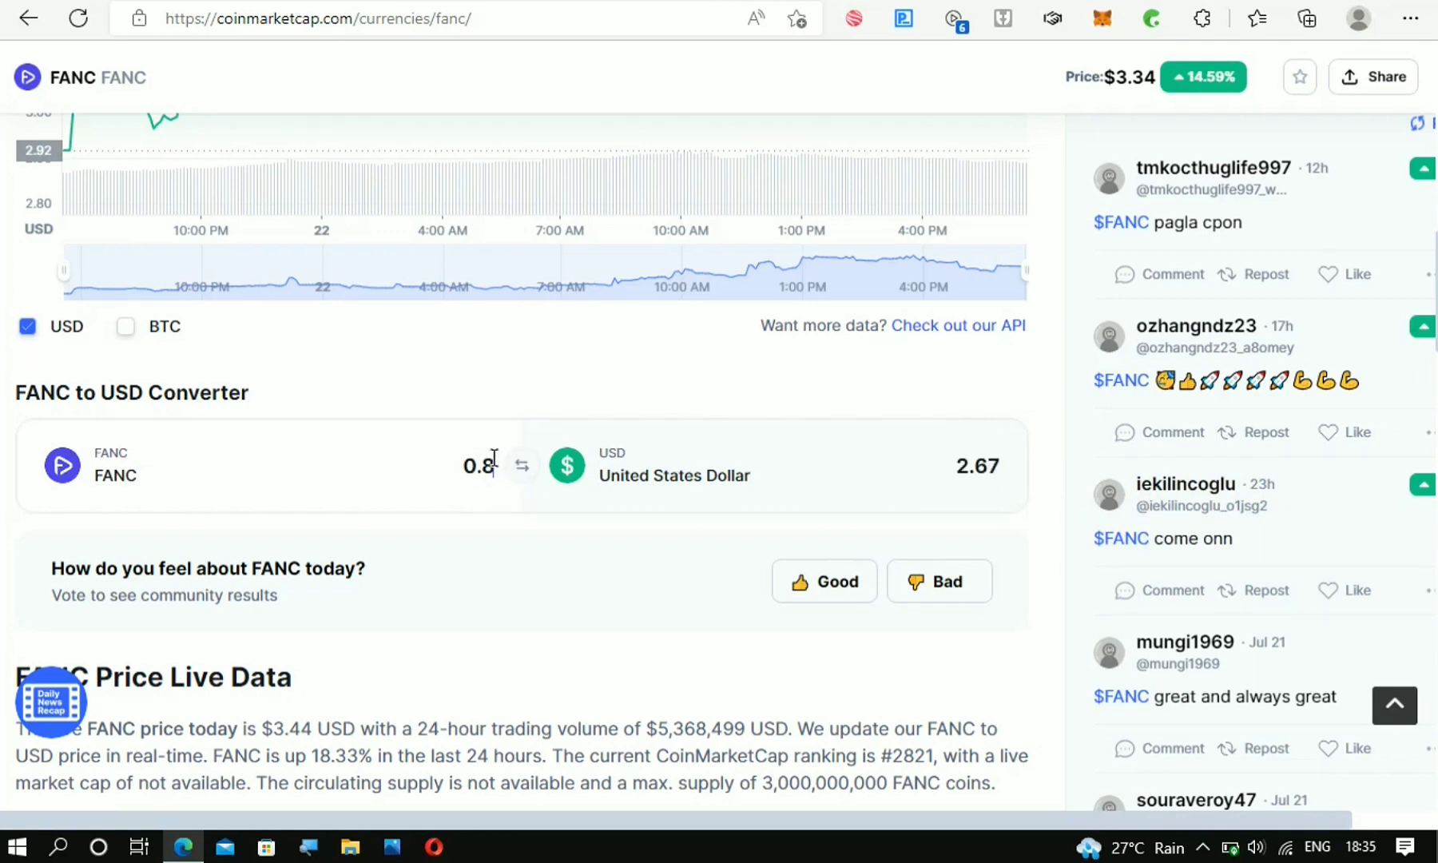
pyautogui.hotkey('alt', 'Left')
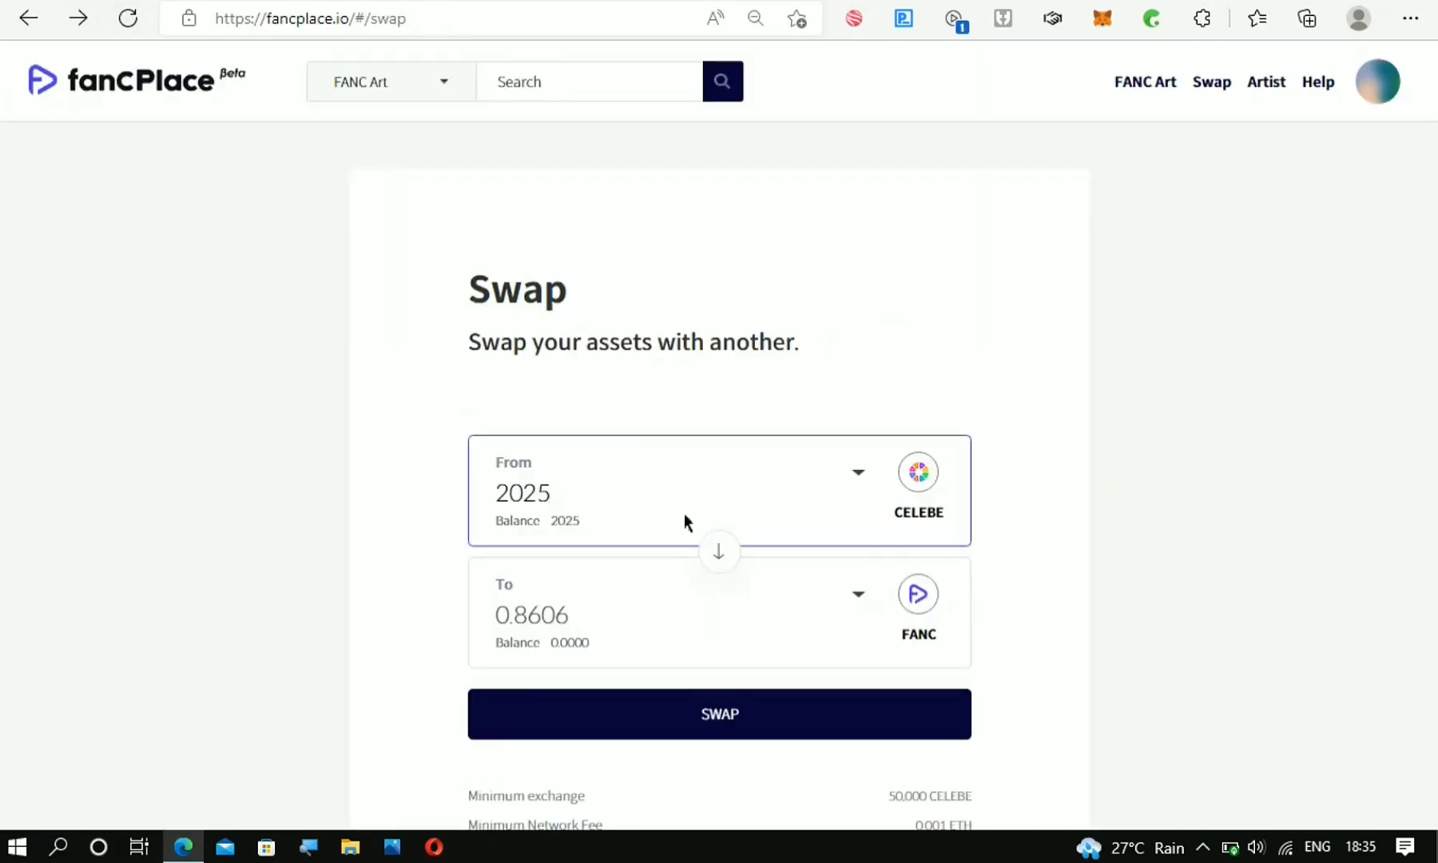
# Step: Change the swap amount to 1500 CELEBE and value the resulting 0.63 FANC on CoinMarketCap ($2.11)
pyautogui.press('BackSpace')
pyautogui.press('BackSpace')
pyautogui.press('BackSpace')
pyautogui.press('BackSpace')
pyautogui.write('1500')
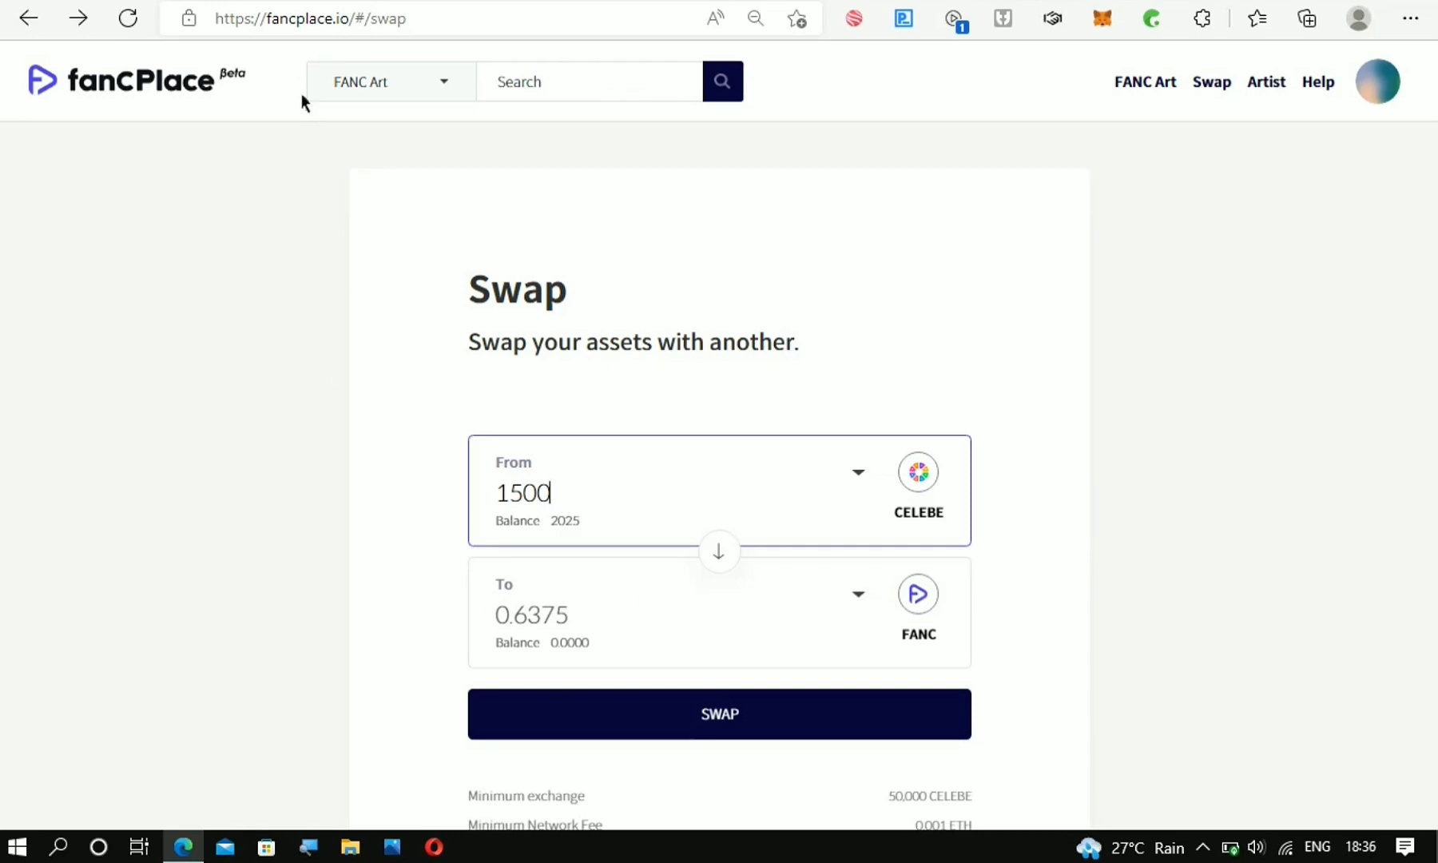
pyautogui.click(78, 17)
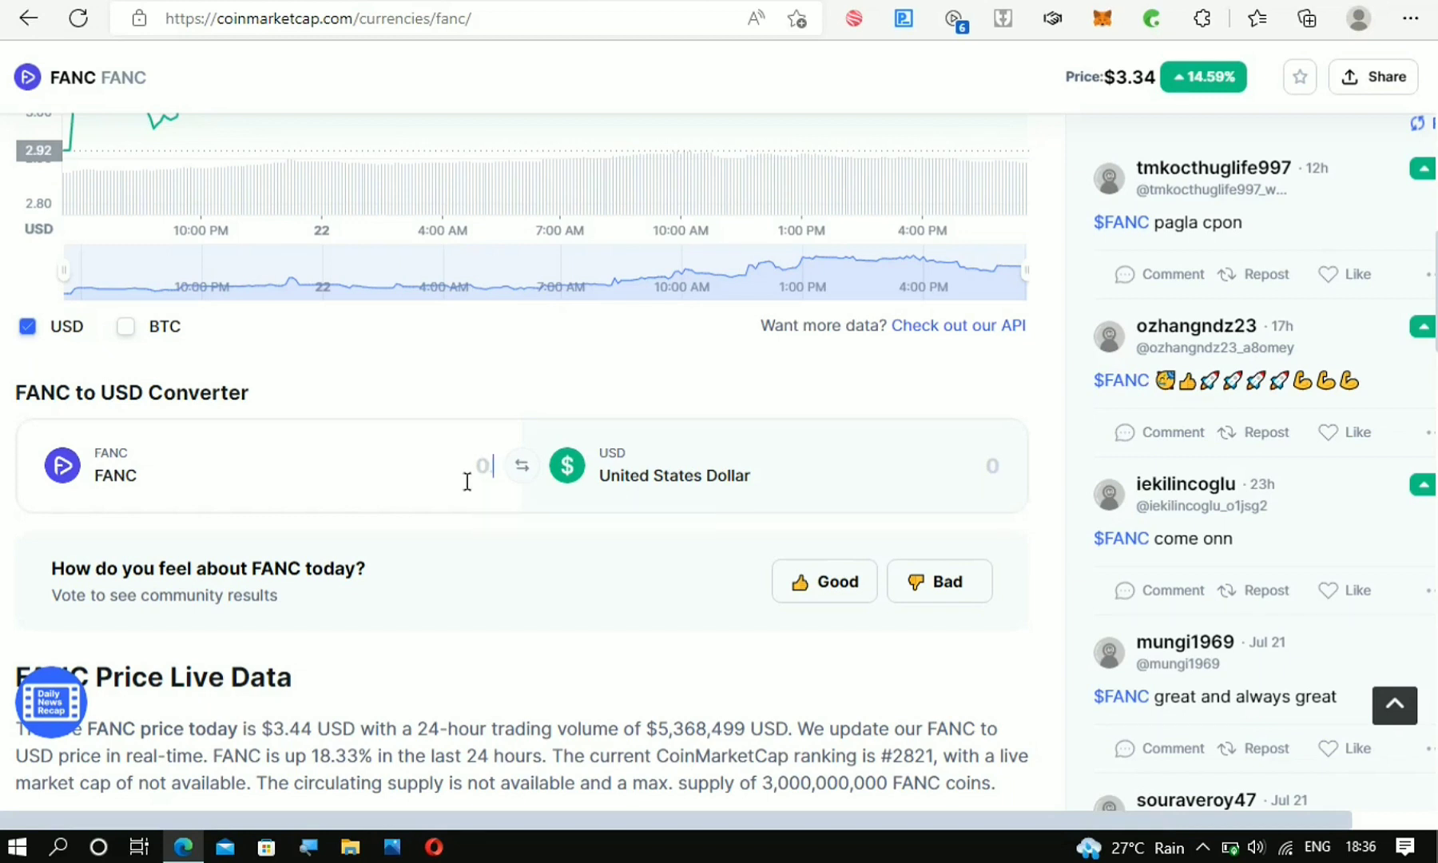
pyautogui.write('0.63')
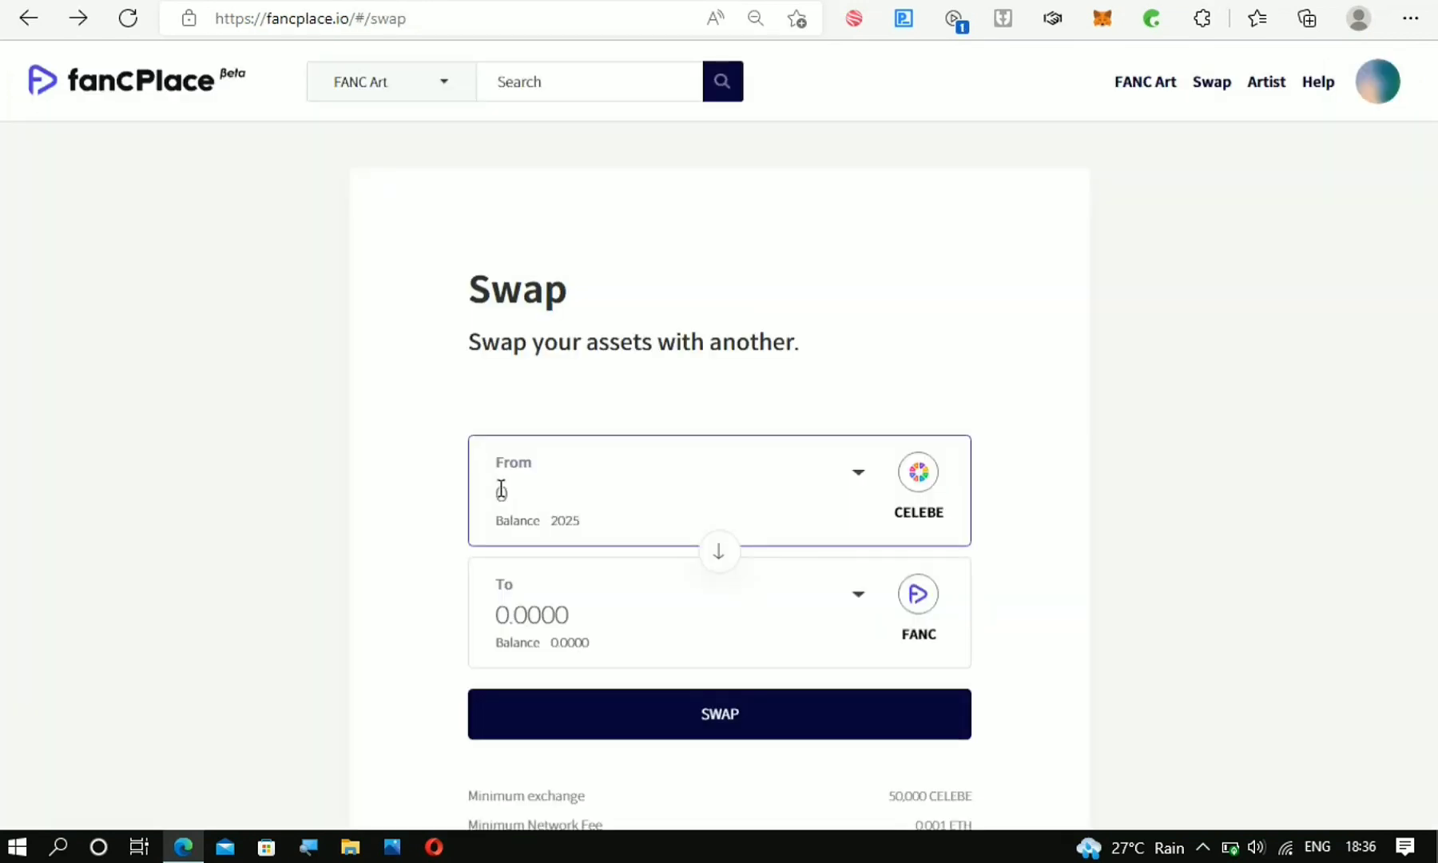
# Step: Enter 500 CELEBE to swap, then value 0.2 FANC on CoinMarketCap at $0.67
pyautogui.write('500')
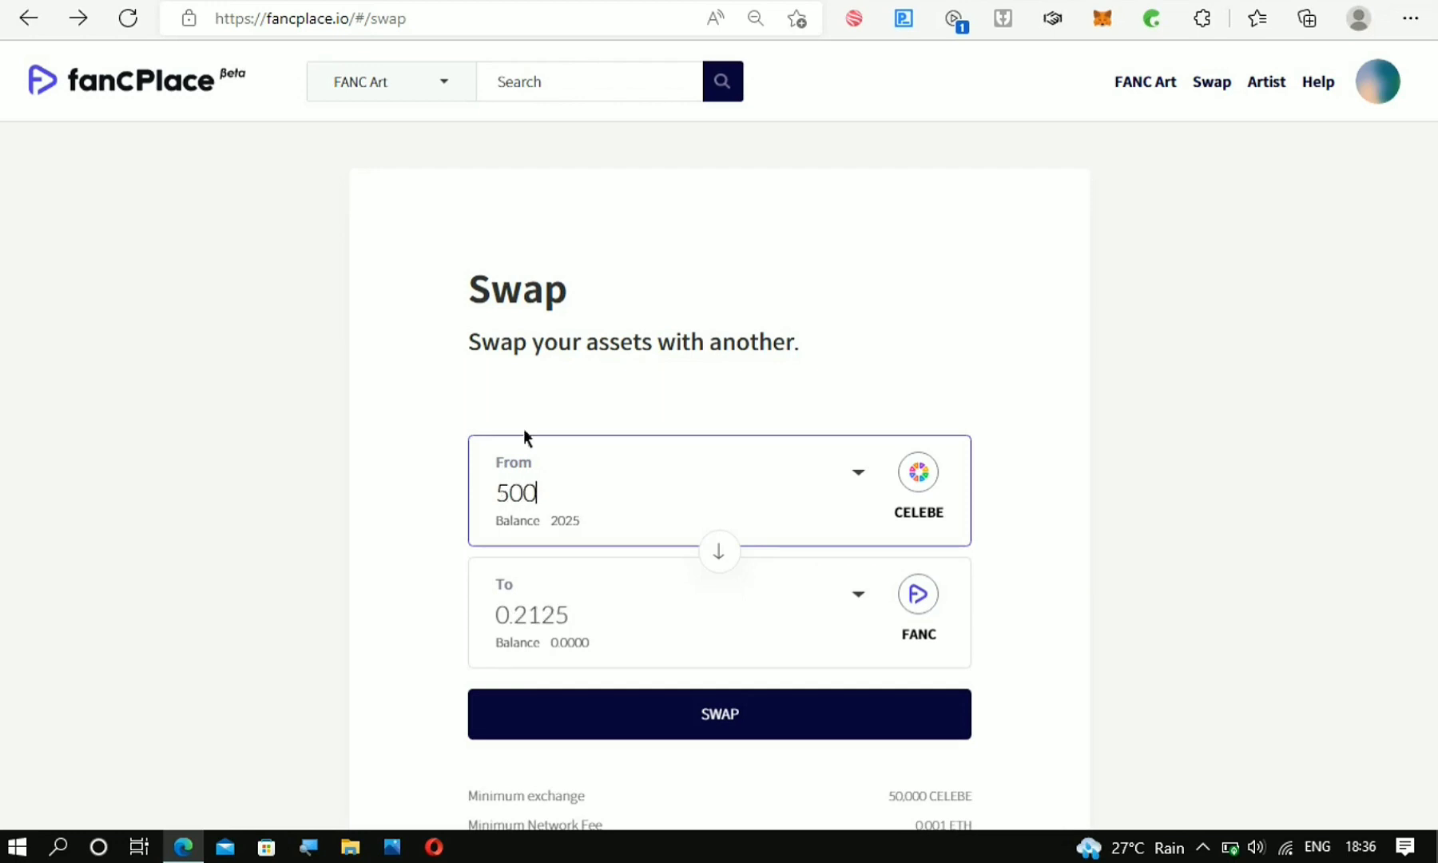
pyautogui.click(489, 2)
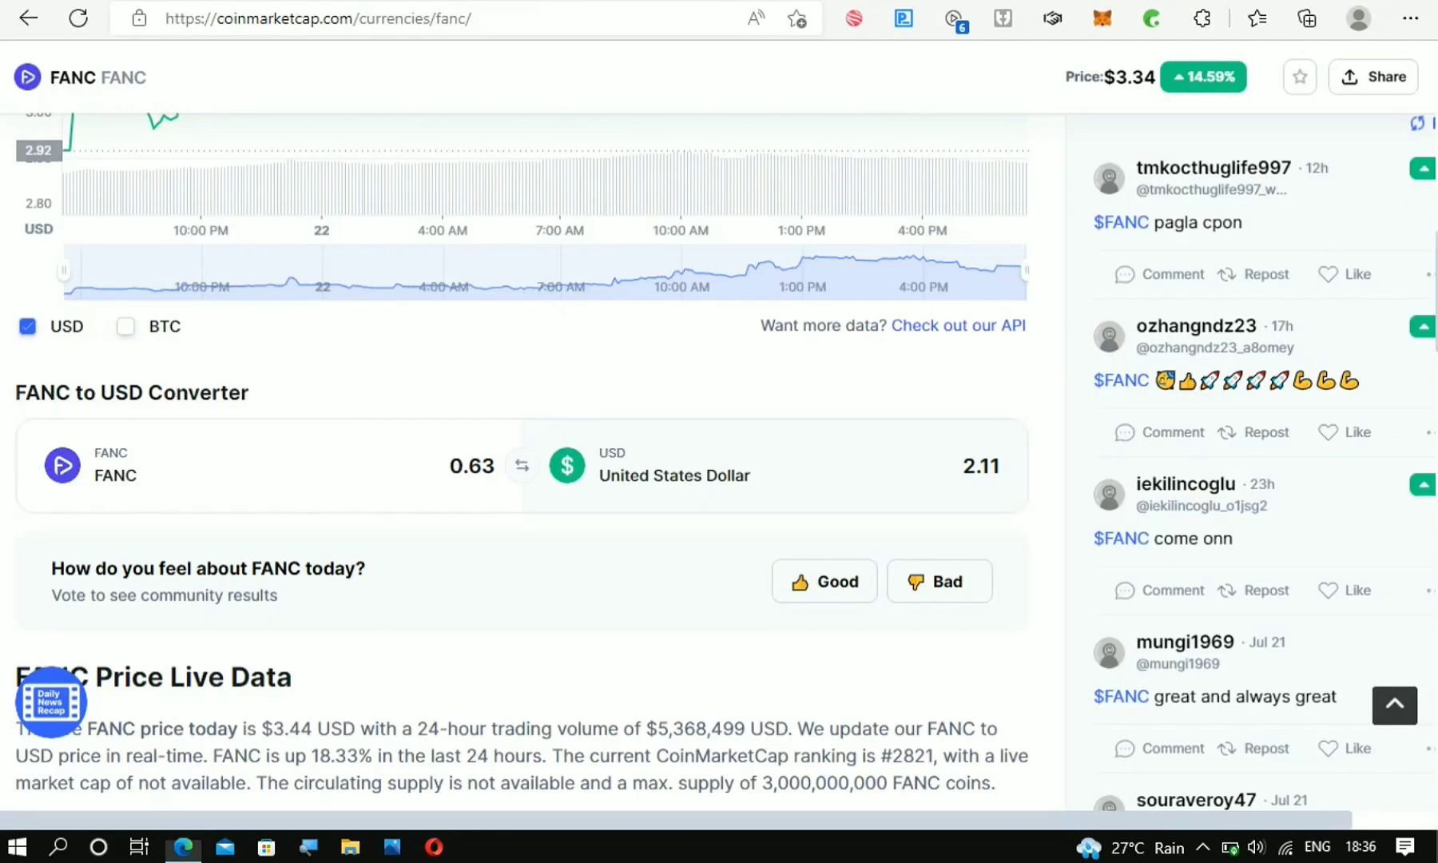
pyautogui.click(506, 433)
pyautogui.press('BackSpace')
pyautogui.press('BackSpace')
pyautogui.press('BackSpace')
pyautogui.press('BackSpace')
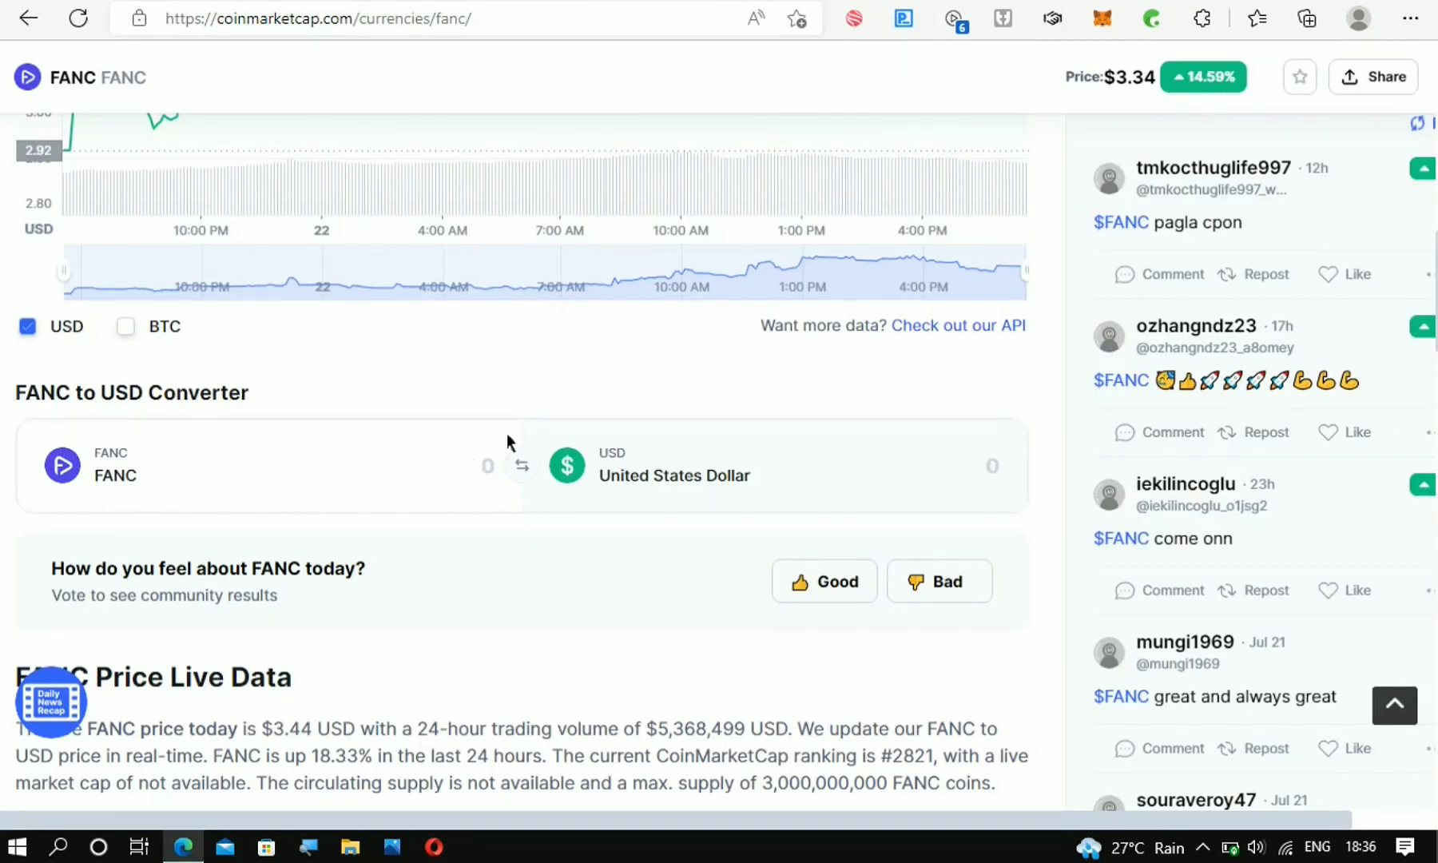
pyautogui.write('0.2')
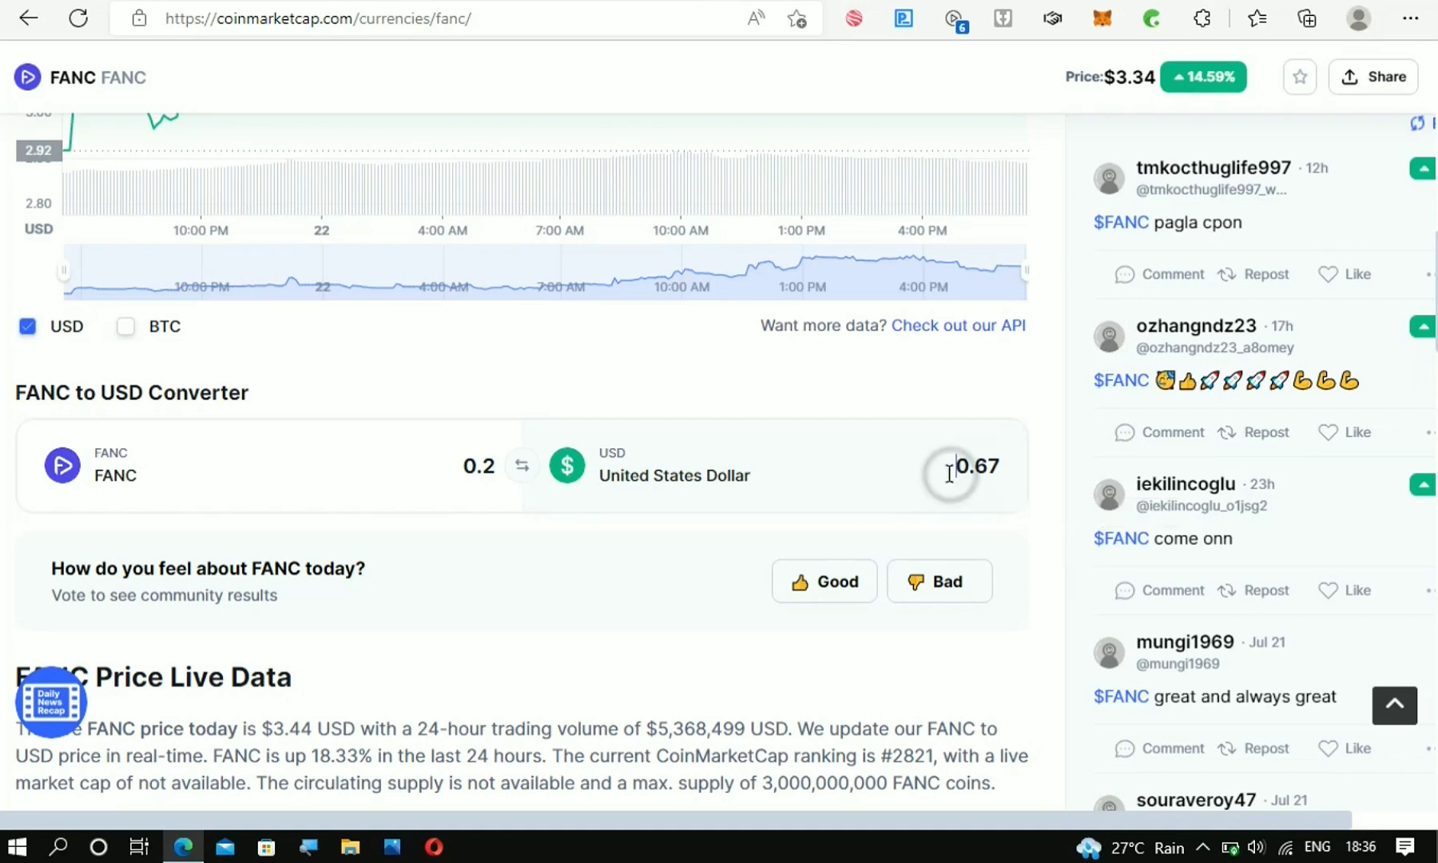
pyautogui.moveTo(950, 473); pyautogui.dragTo(1008, 476)
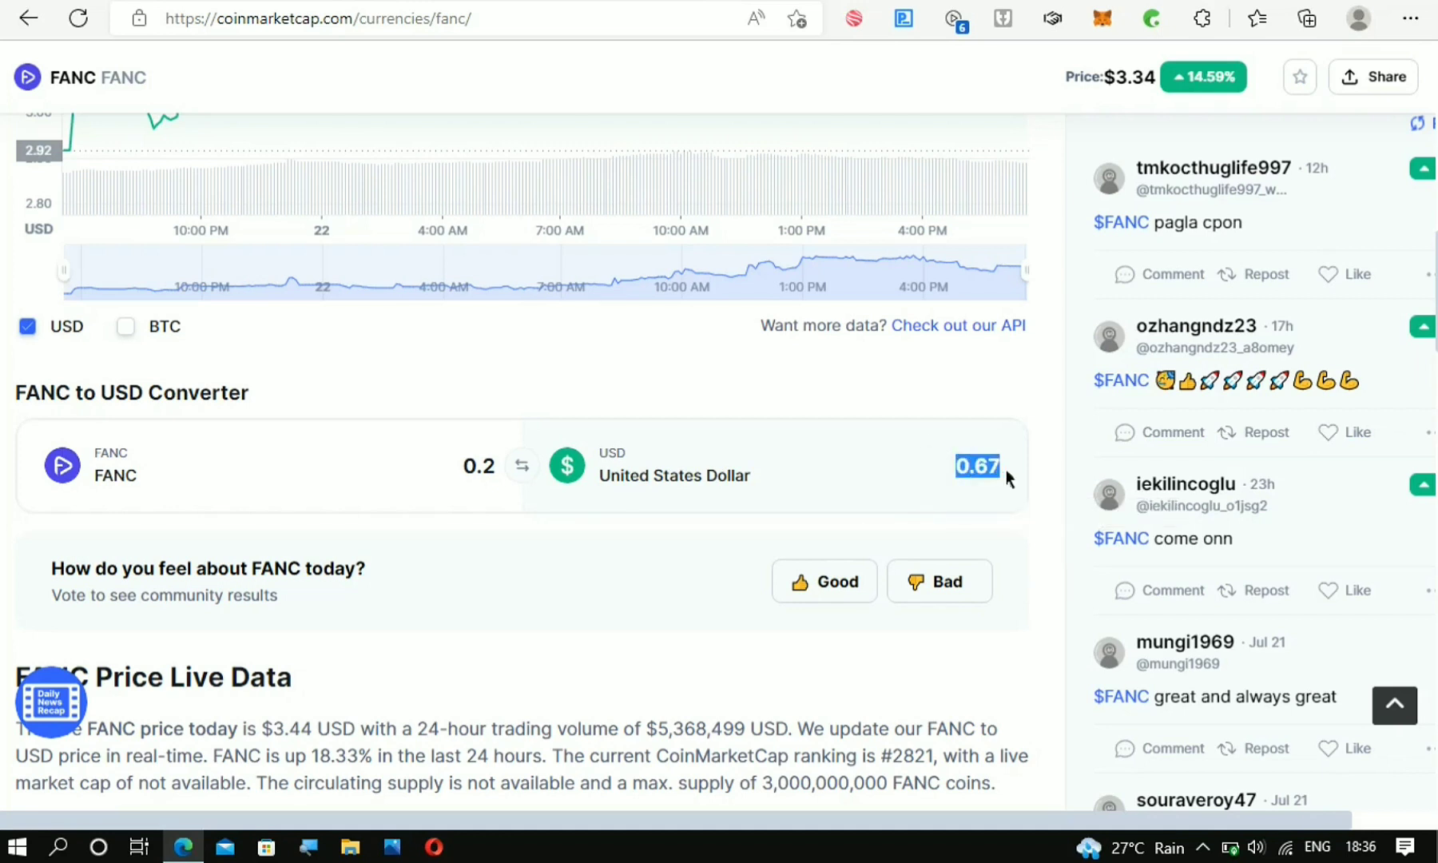
pyautogui.click(873, 406)
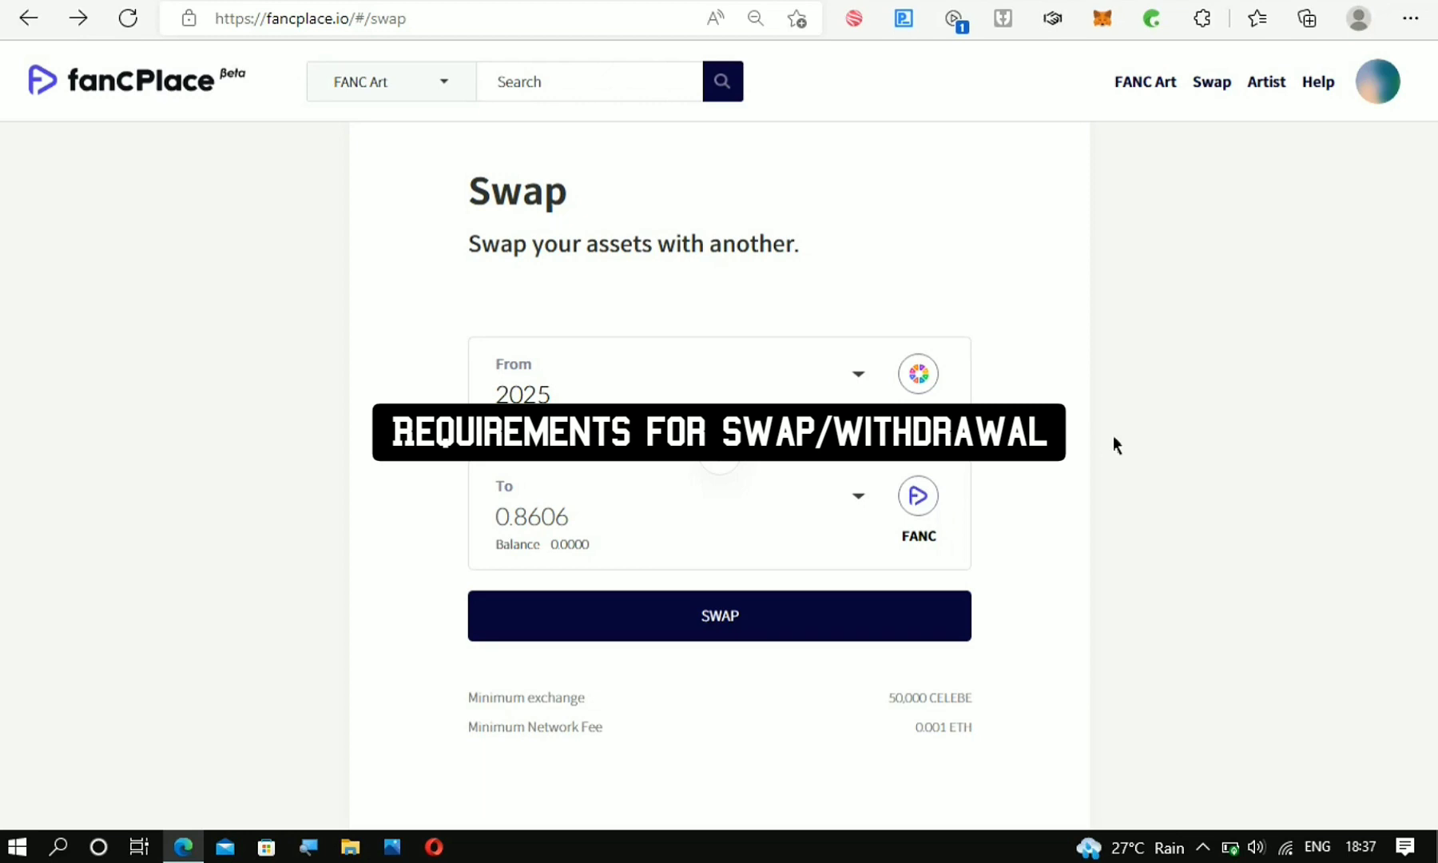
# Step: Review the 50,000 CELEBE minimum exchange and 0.001 ETH fee, then return to CoinMarketCap's FANC page
pyautogui.scroll(-1, 1113, 436)
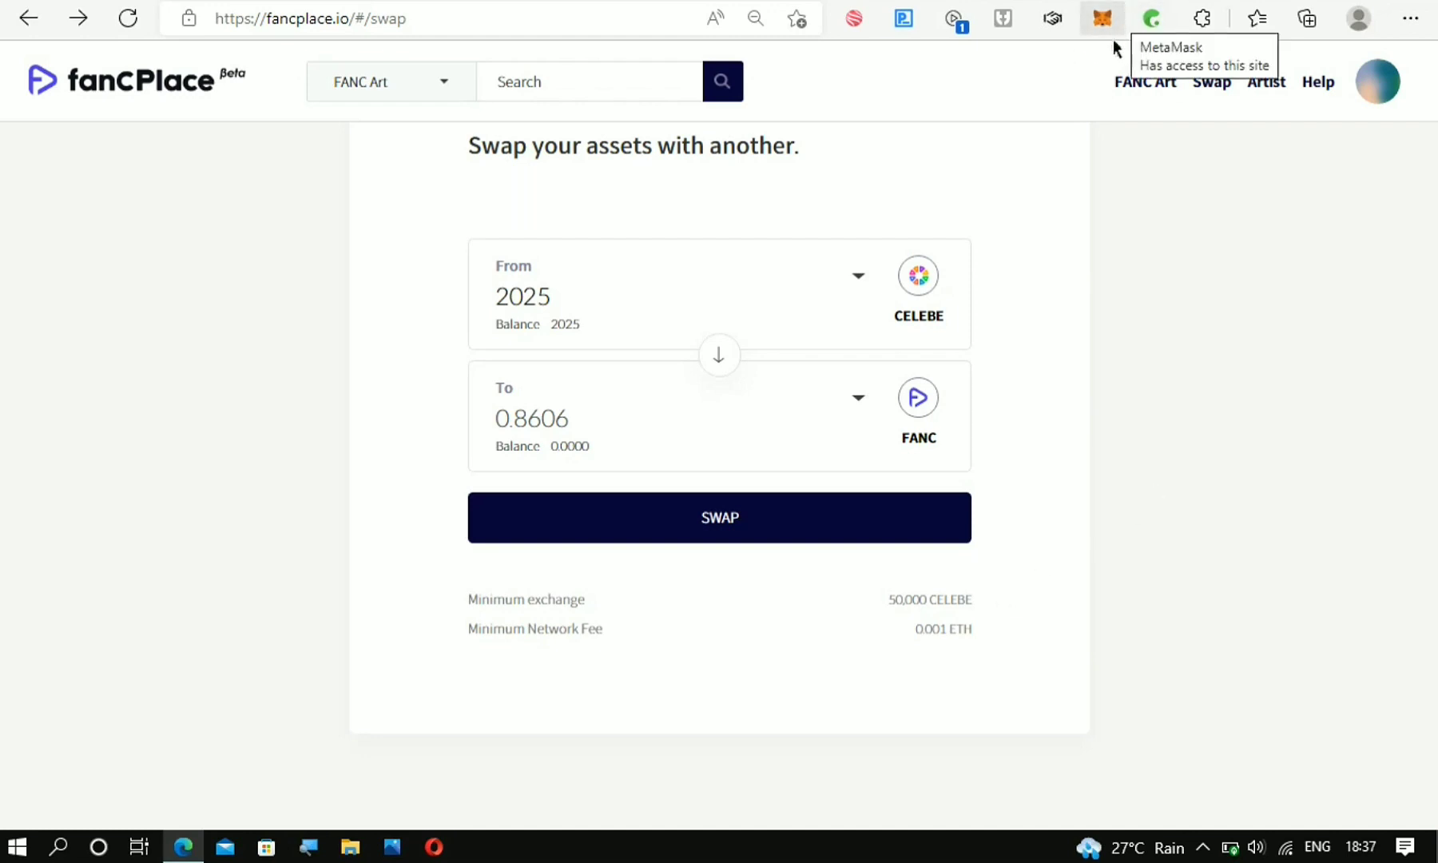
pyautogui.click(905, 631)
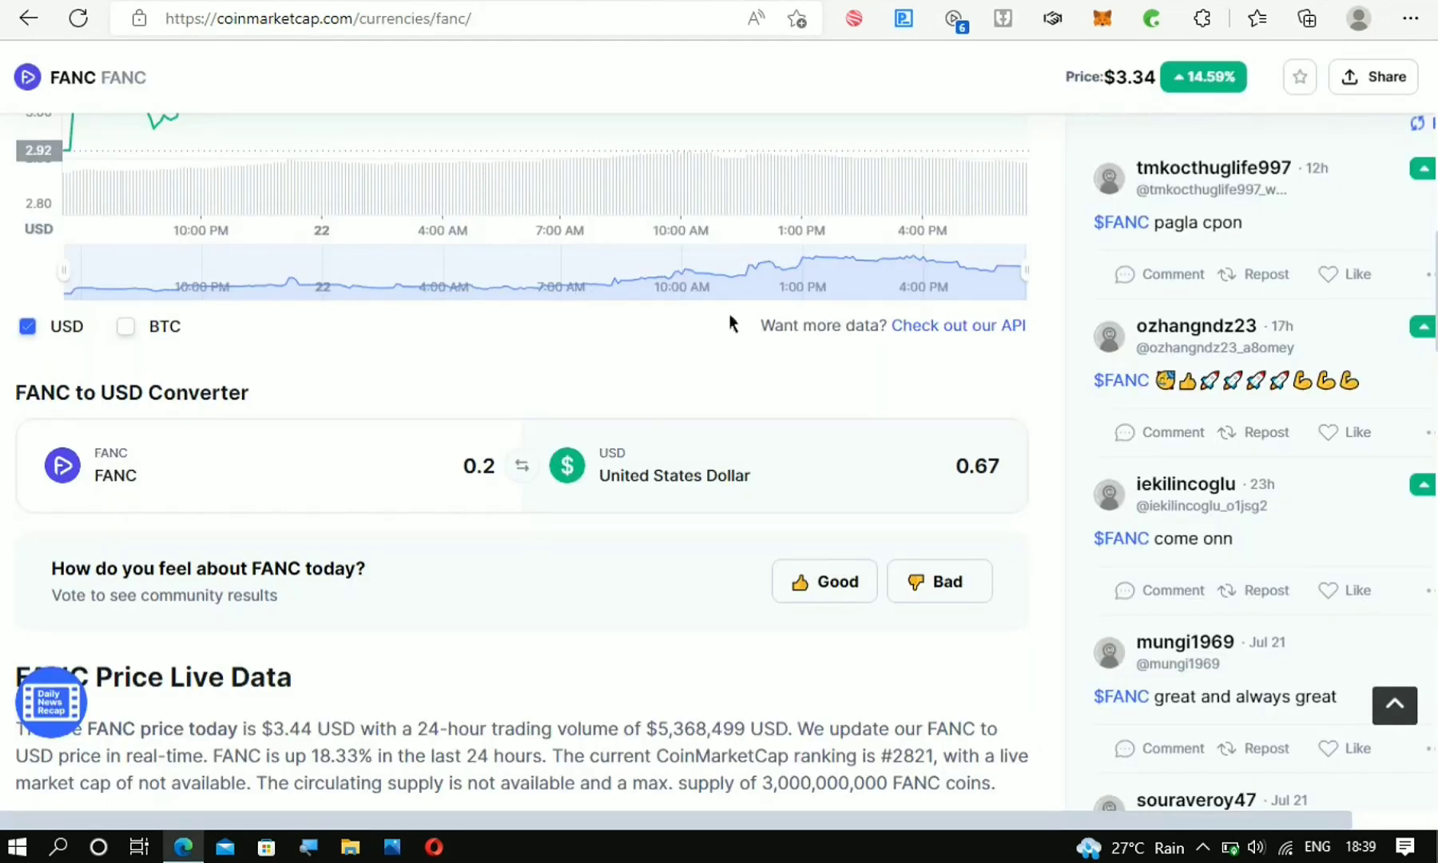
# Step: Scroll to the top of the FANC page showing its $3.34 price, up 14.59%
pyautogui.scroll(15, 729, 316)
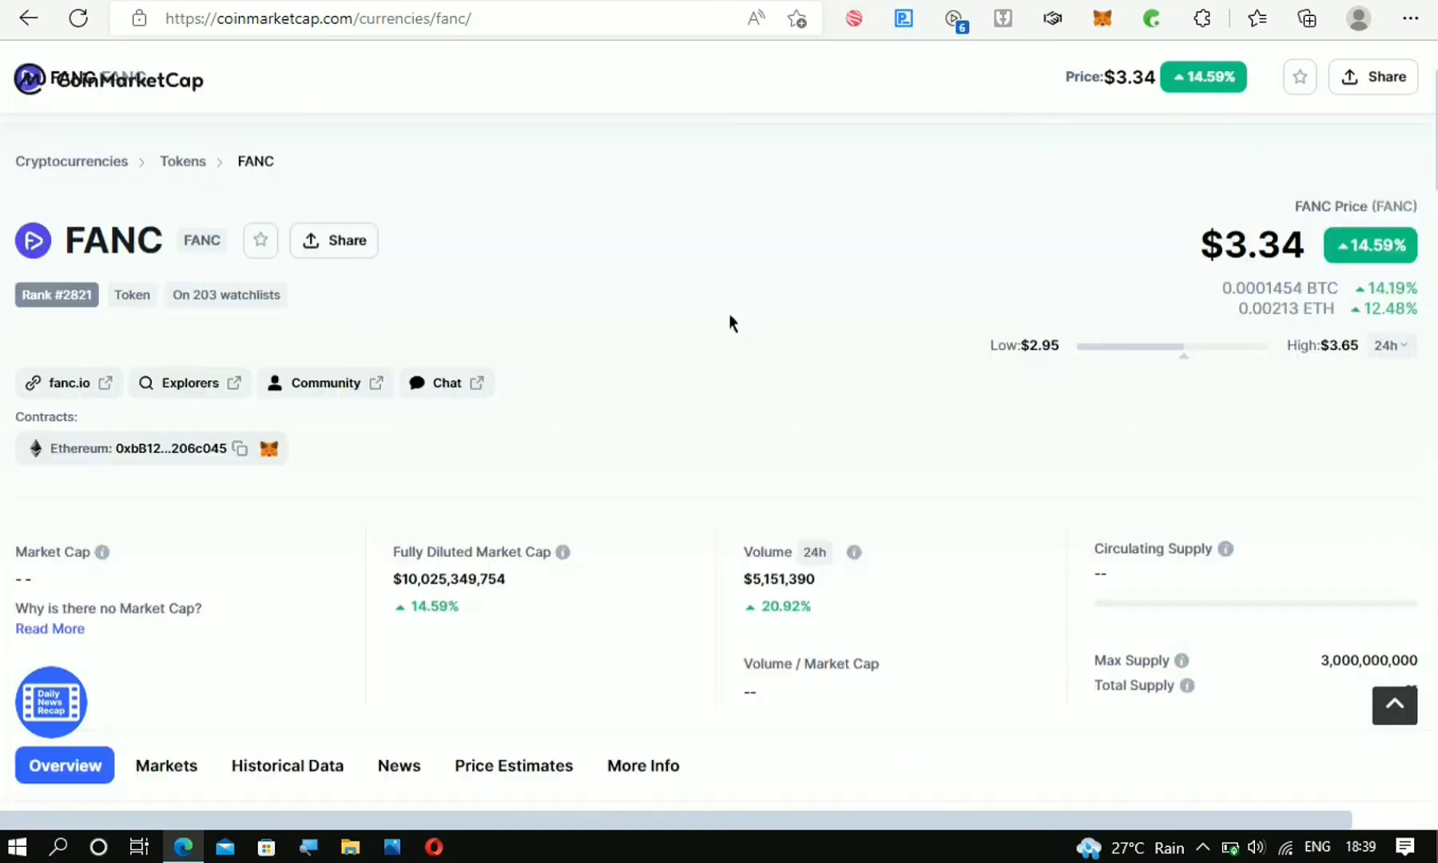